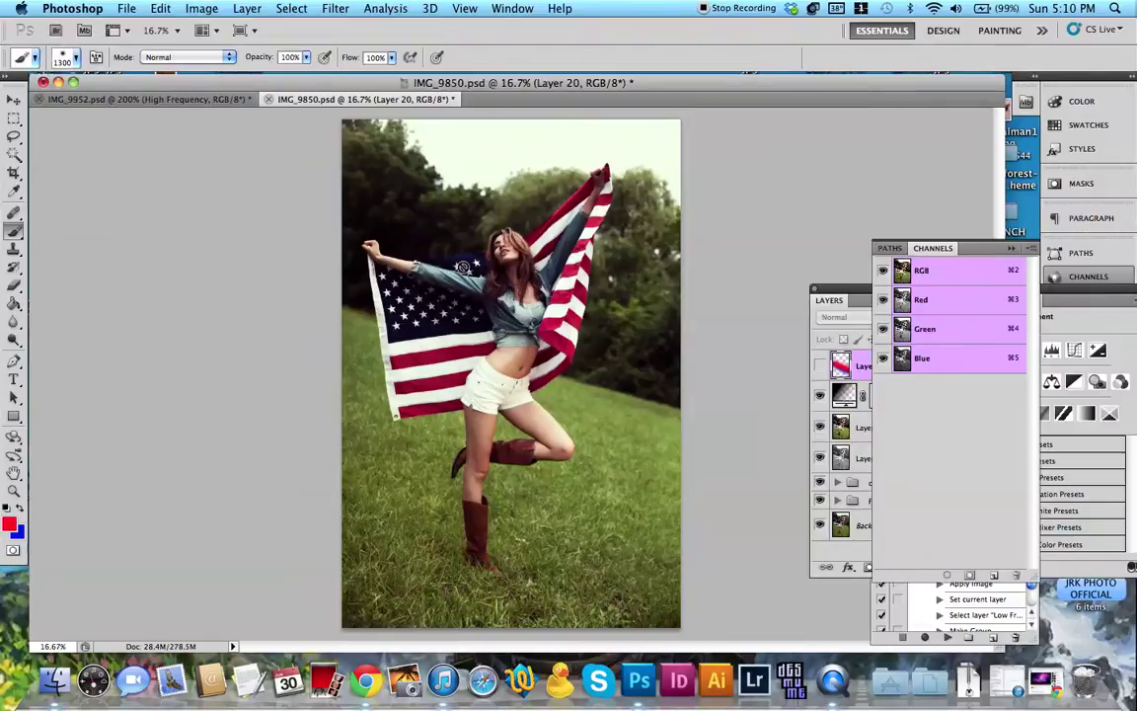
pyautogui.click(14, 101)
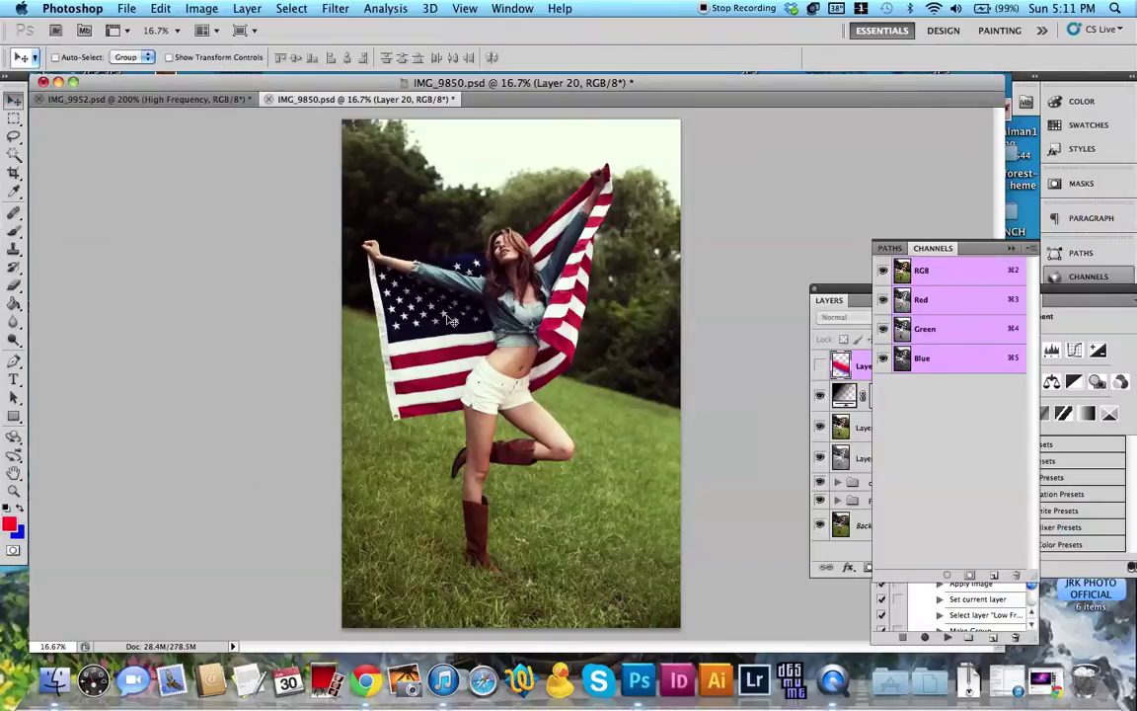
pyautogui.click(15, 234)
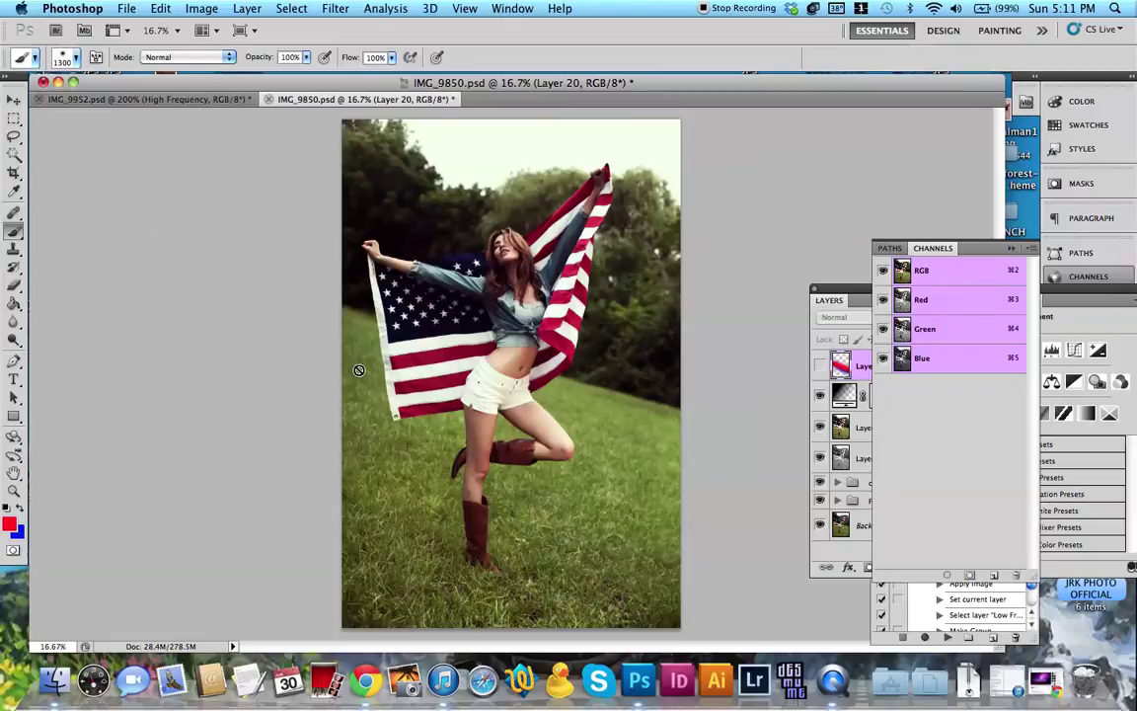
pyautogui.click(14, 100)
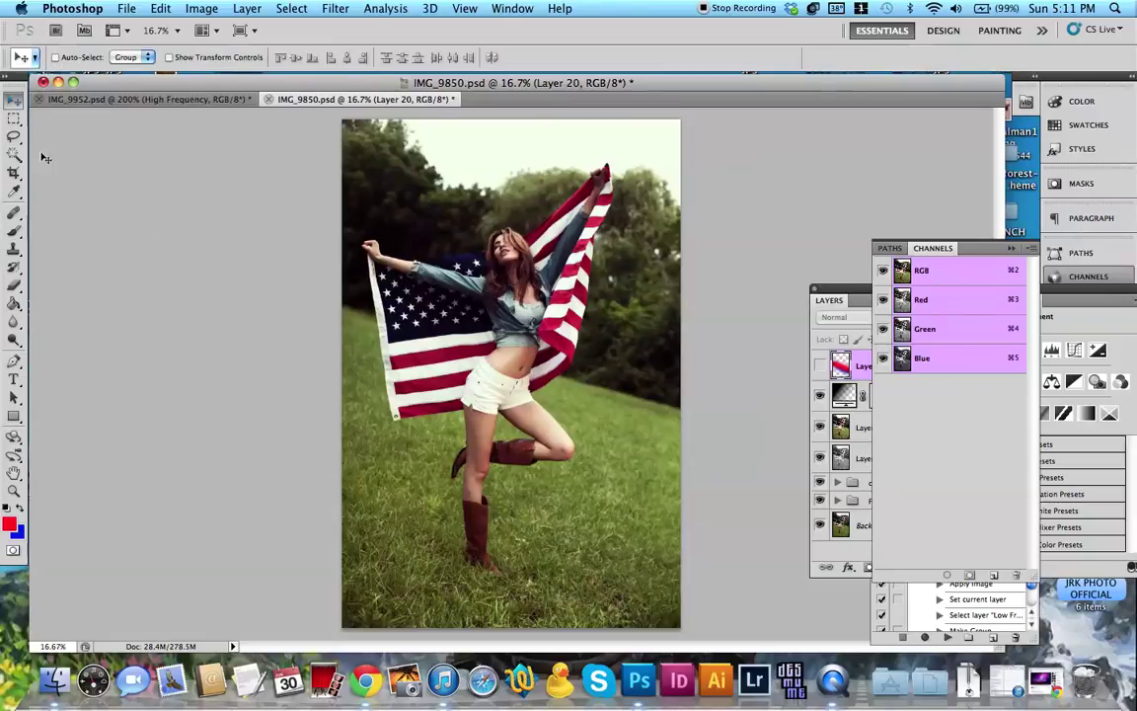
# Step: Move the layers panel clear of the channels panel and add a new empty layer above Layer 20
pyautogui.moveTo(849, 295); pyautogui.dragTo(738, 206)
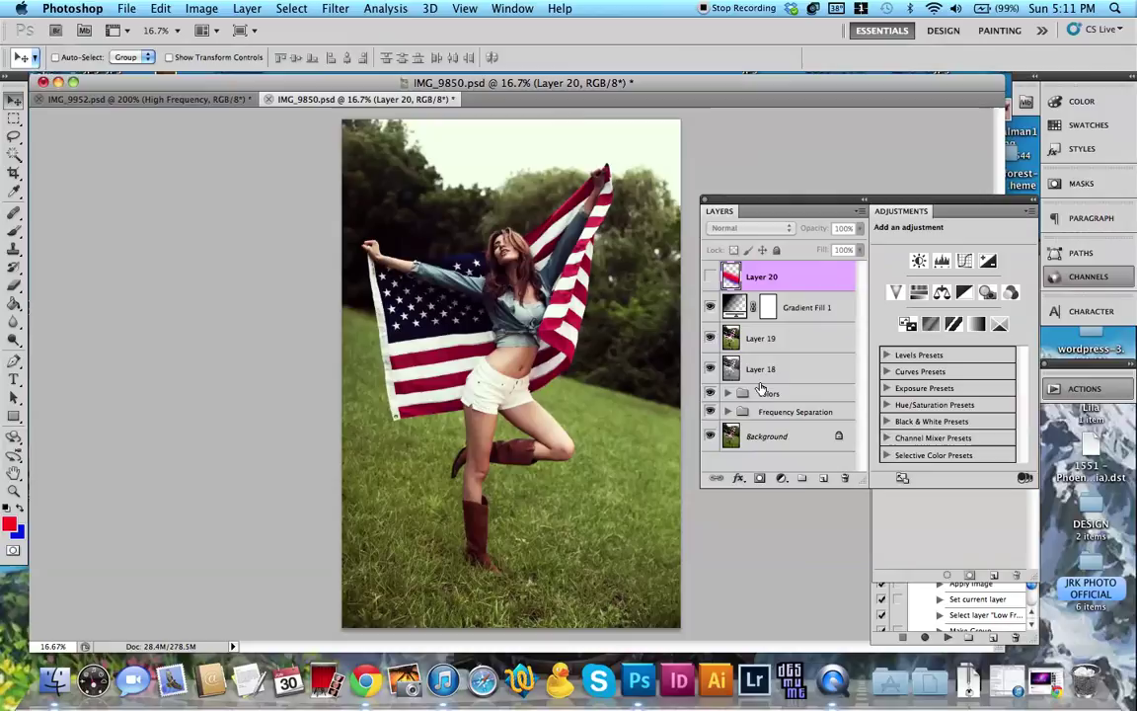
pyautogui.press('super+shift+n')
pyautogui.press('Return')
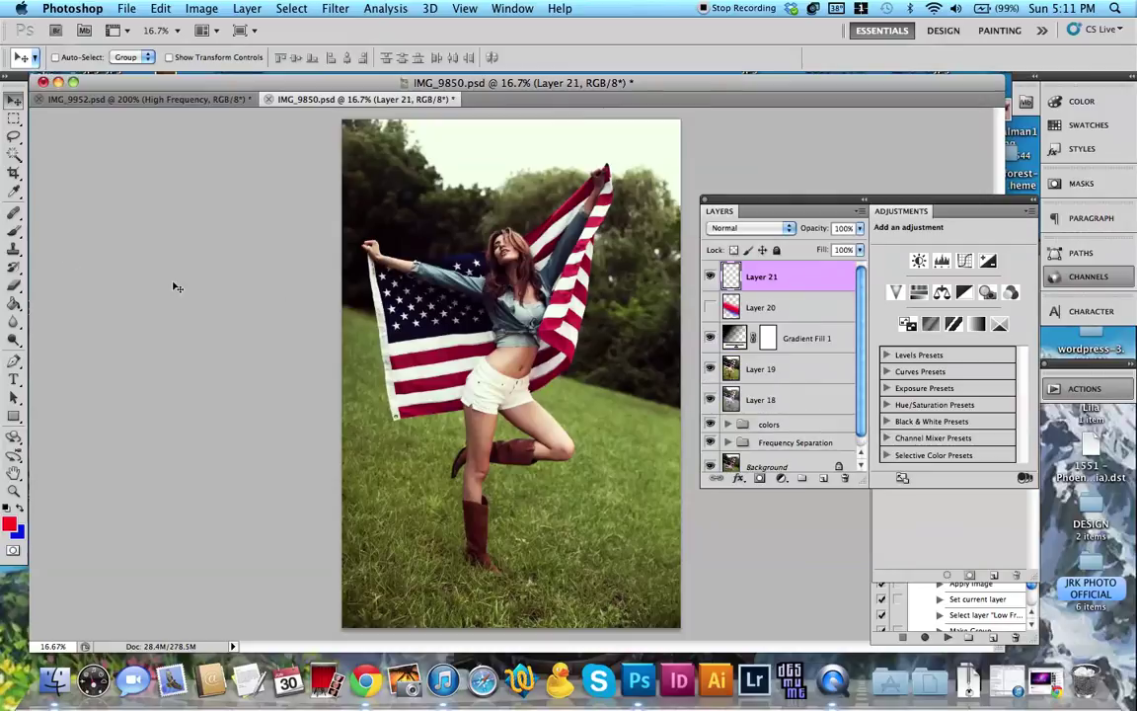
# Step: Set up the Brush tool with a soft round tip at 0% hardness and a size of 1800 px
pyautogui.click(14, 230)
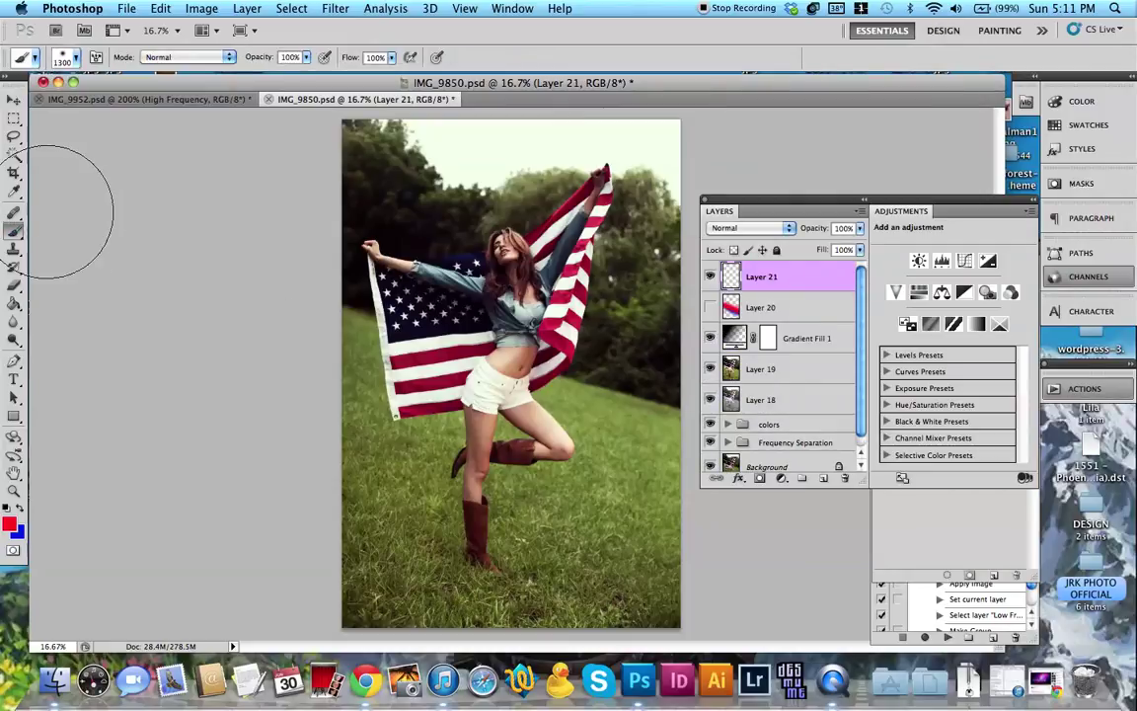
pyautogui.click(62, 57)
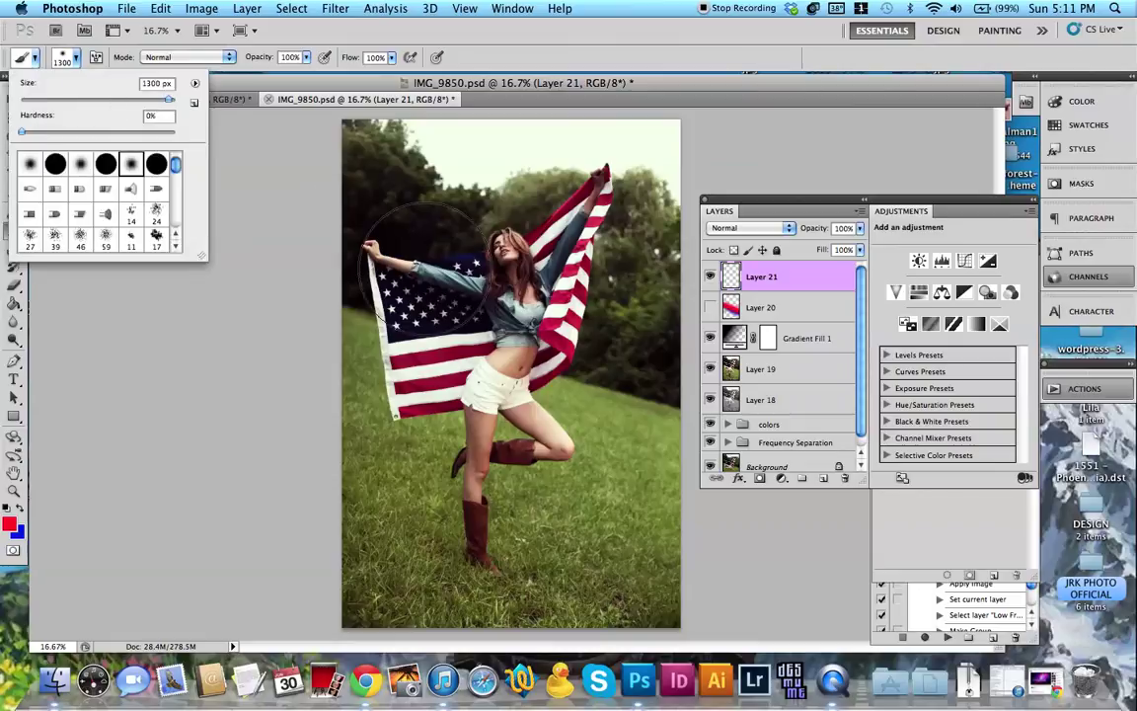
pyautogui.click(536, 80)
pyautogui.press(']')
pyautogui.press(']')
pyautogui.press(']')
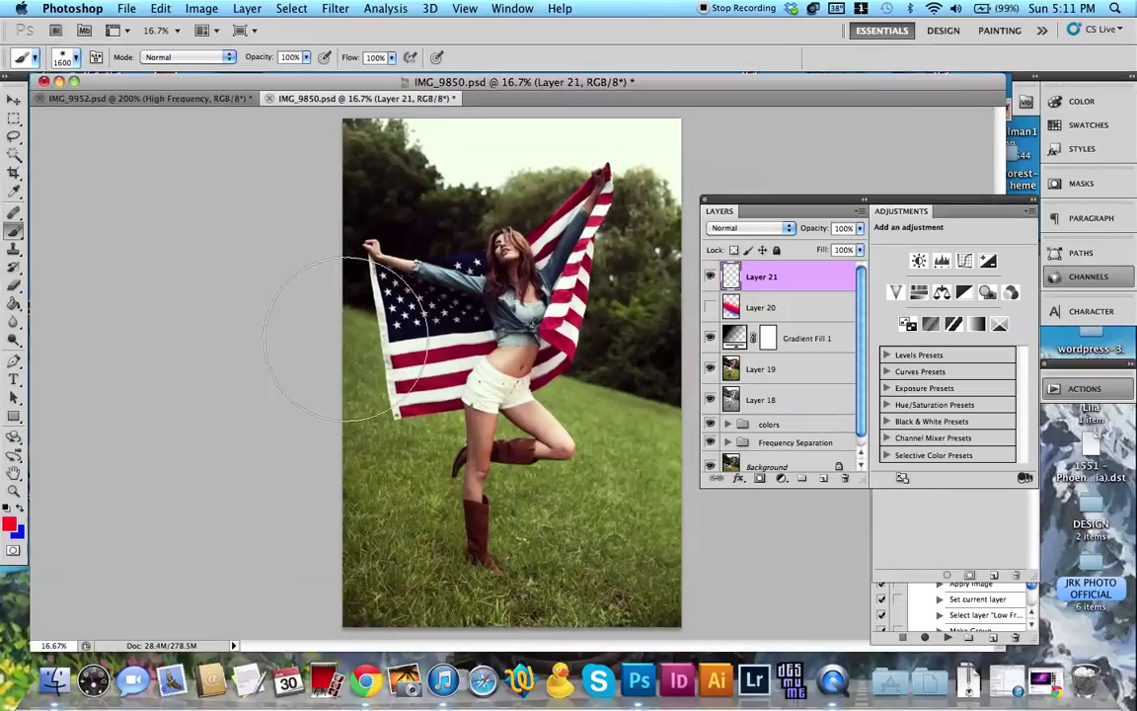
pyautogui.press(']')
pyautogui.press(']')
# Step: Set the new layer's blend mode to Screen and paint a diagonal red (#db0a1e) light leak from the upper-right trees to the lower-left grass
pyautogui.click(743, 229)
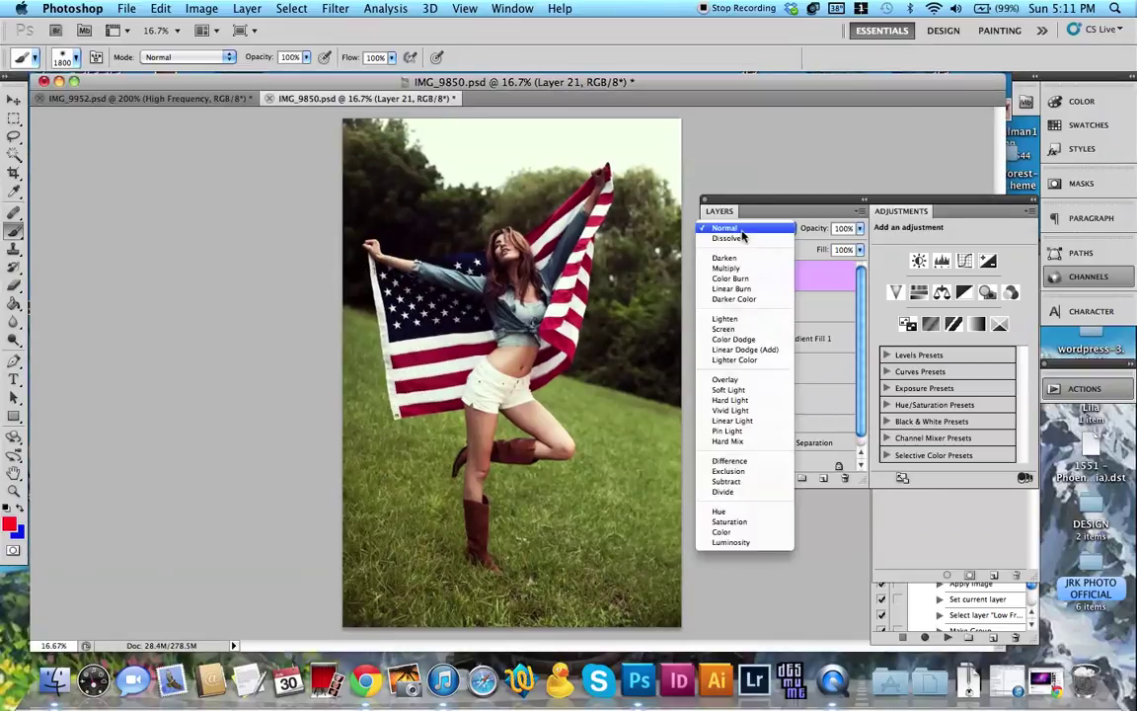
pyautogui.click(741, 330)
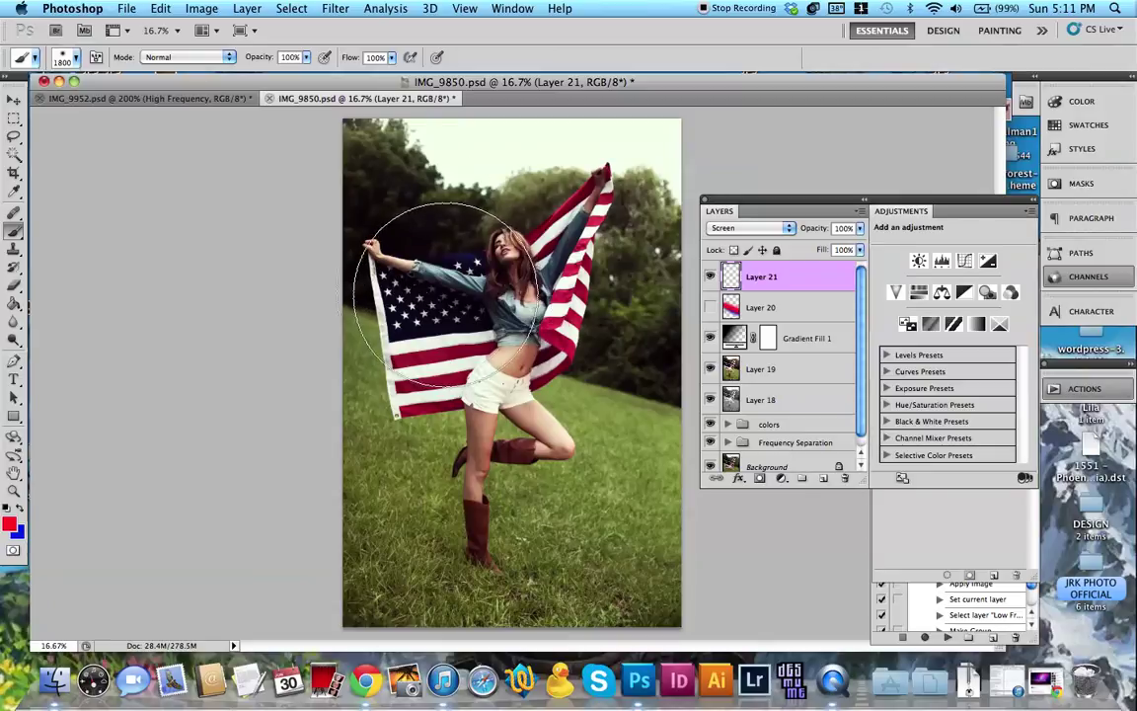
pyautogui.click(10, 526)
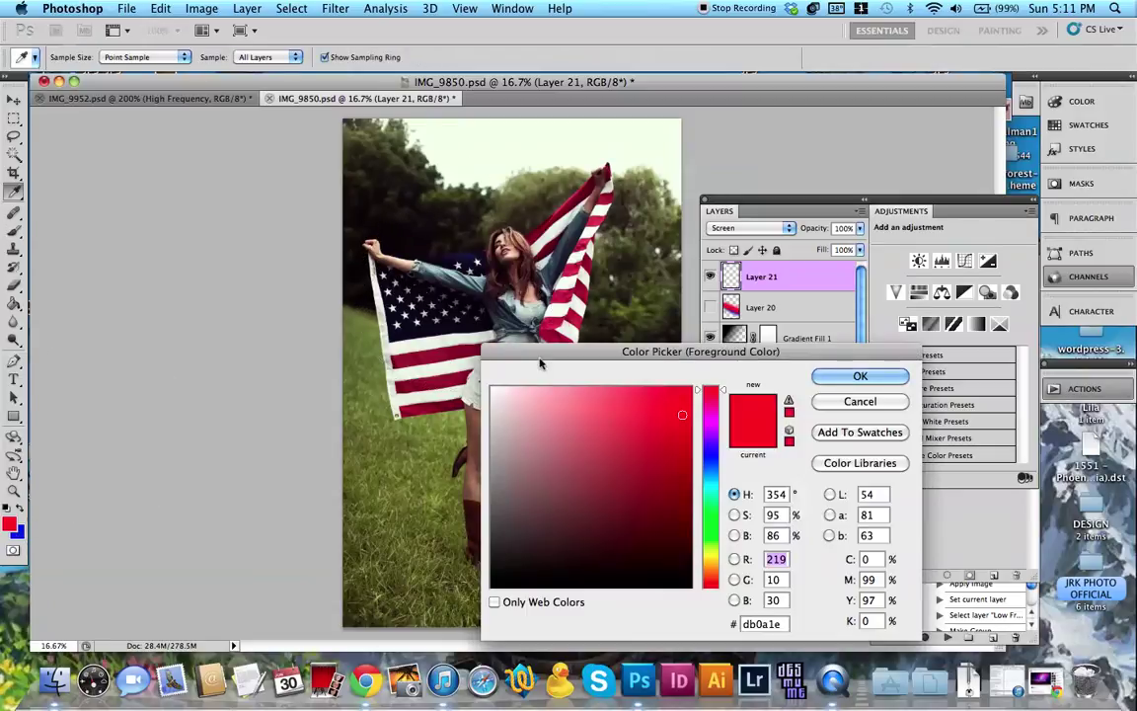
pyautogui.moveTo(540, 363); pyautogui.dragTo(218, 353)
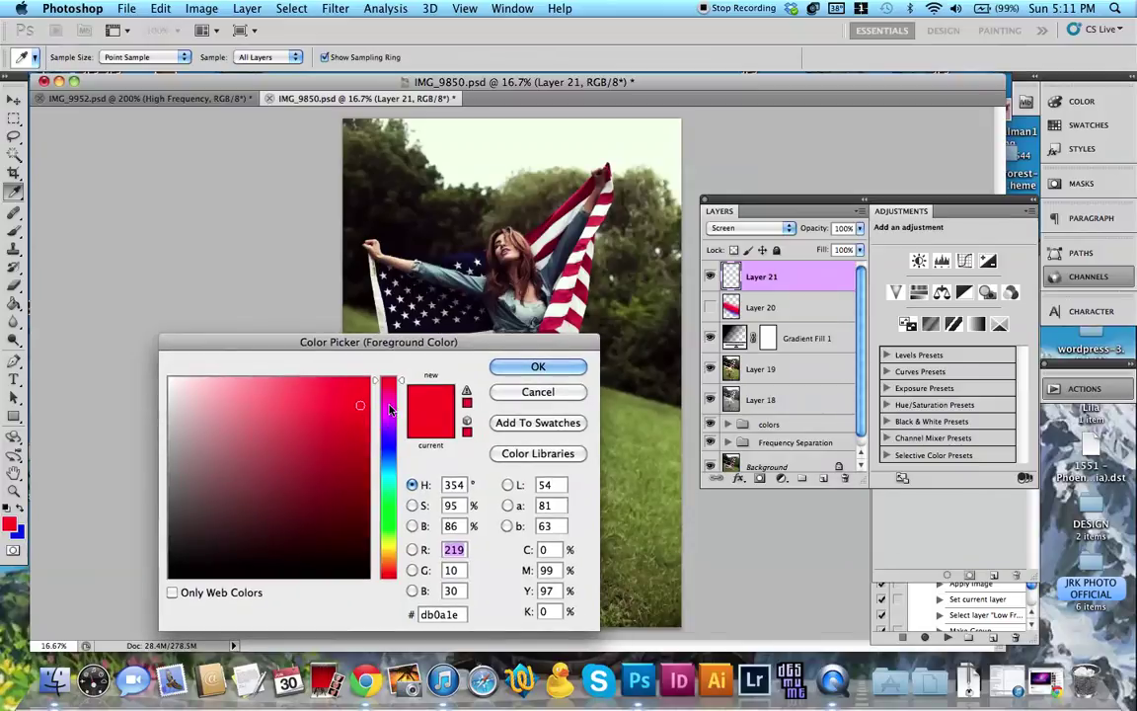
pyautogui.click(533, 369)
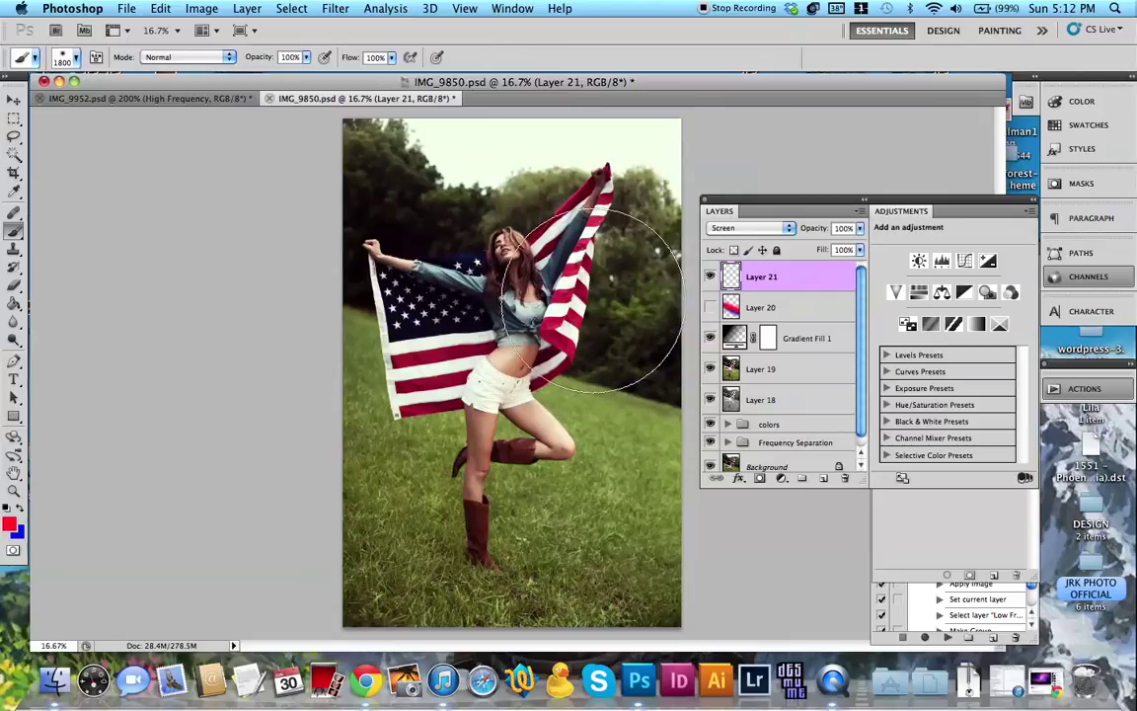
pyautogui.moveTo(591, 296)
pyautogui.mouseDown()
pyautogui.moveTo(513, 296)
pyautogui.moveTo(306, 474)
pyautogui.mouseUp()
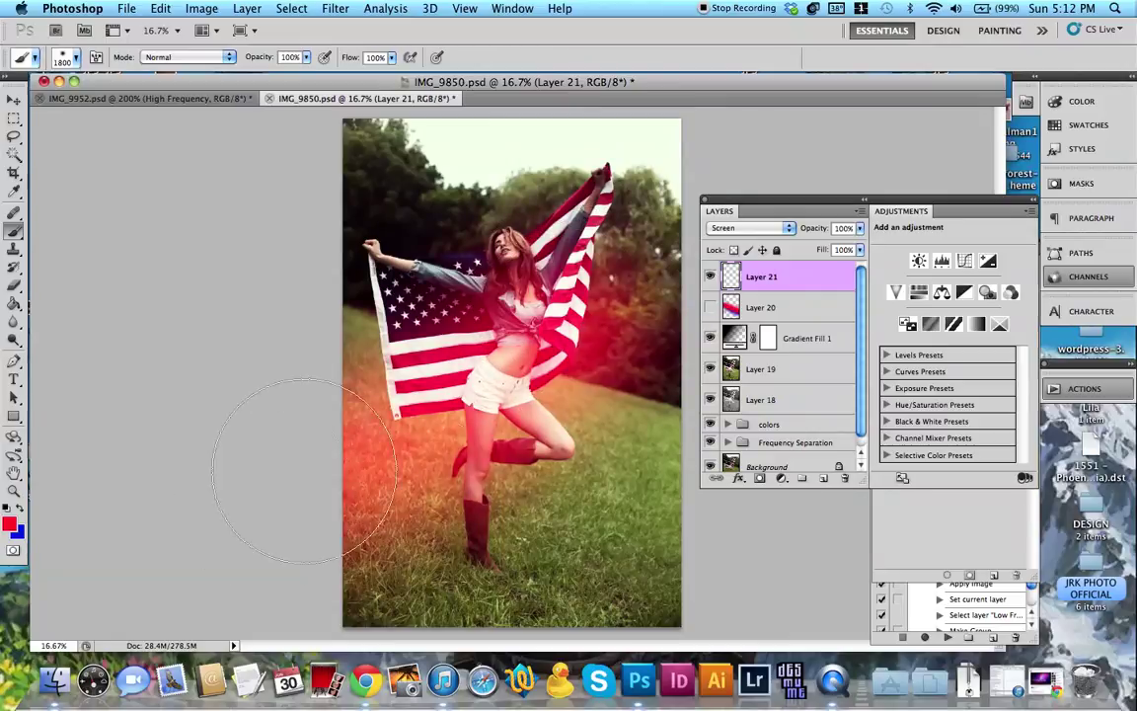
pyautogui.moveTo(658, 128)
pyautogui.mouseDown()
pyautogui.moveTo(352, 519)
pyautogui.moveTo(237, 564)
pyautogui.mouseUp()
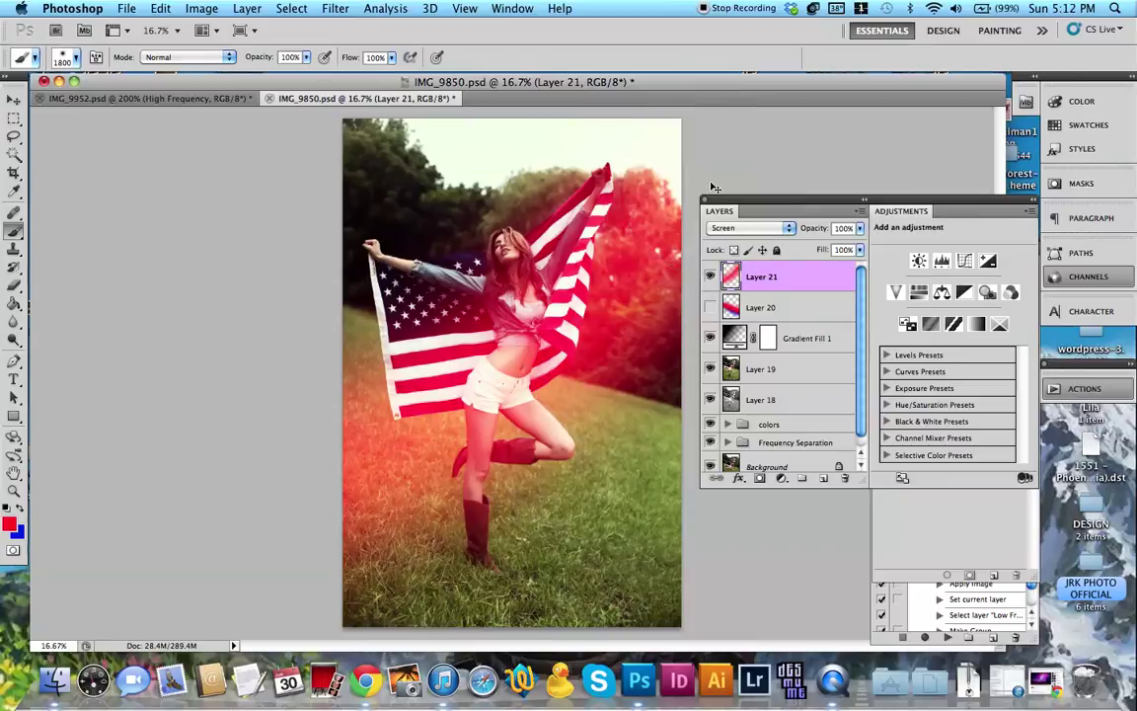
# Step: Add another layer in Normal mode, paint a second red diagonal streak over the first, and set its opacity to 57%
pyautogui.press('super+shift+n')
pyautogui.press('Return')
pyautogui.click(735, 228)
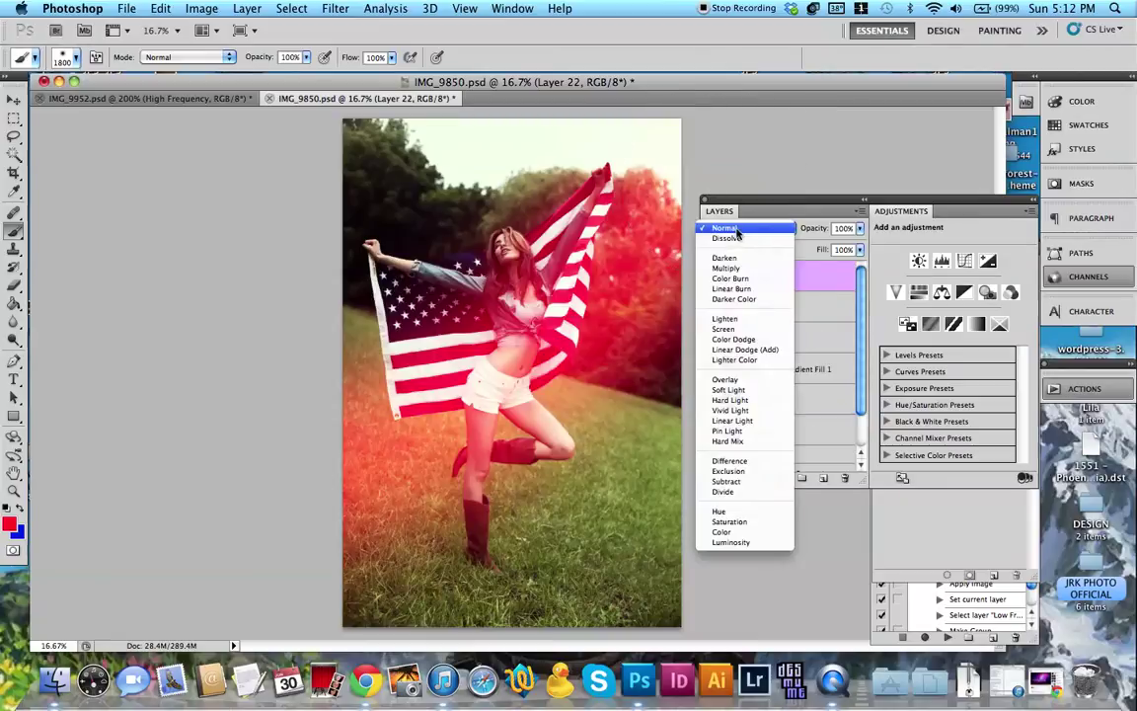
pyautogui.click(735, 228)
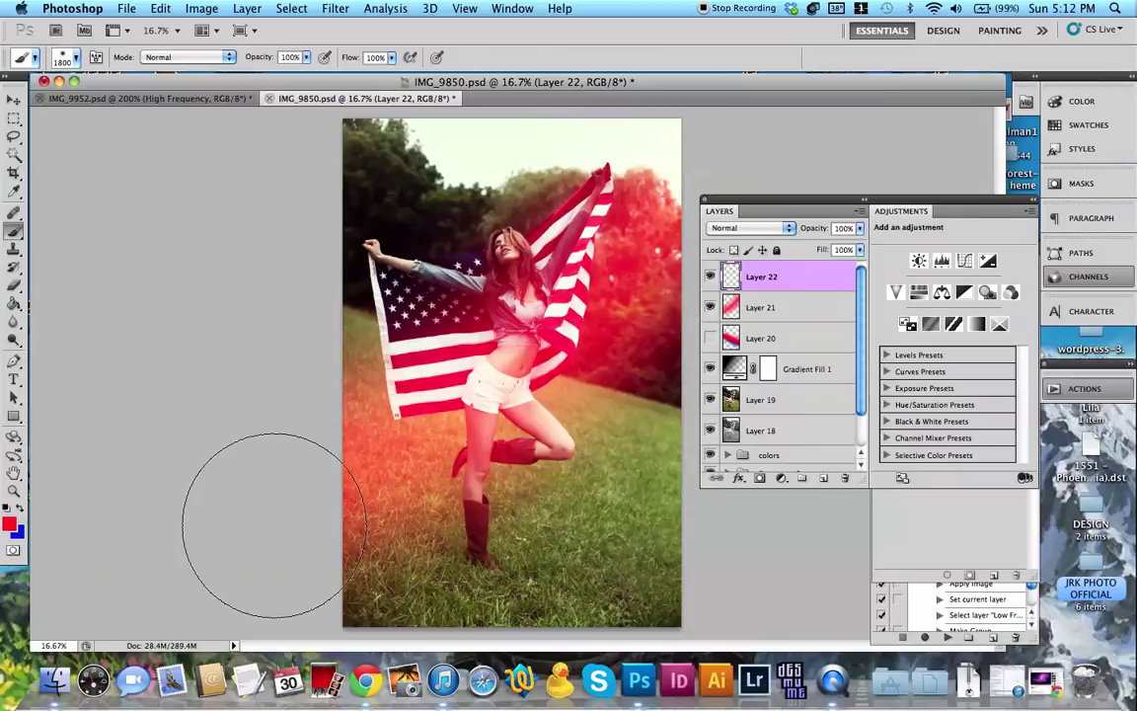
pyautogui.moveTo(268, 505); pyautogui.dragTo(735, 237)
pyautogui.moveTo(814, 231); pyautogui.dragTo(785, 230)
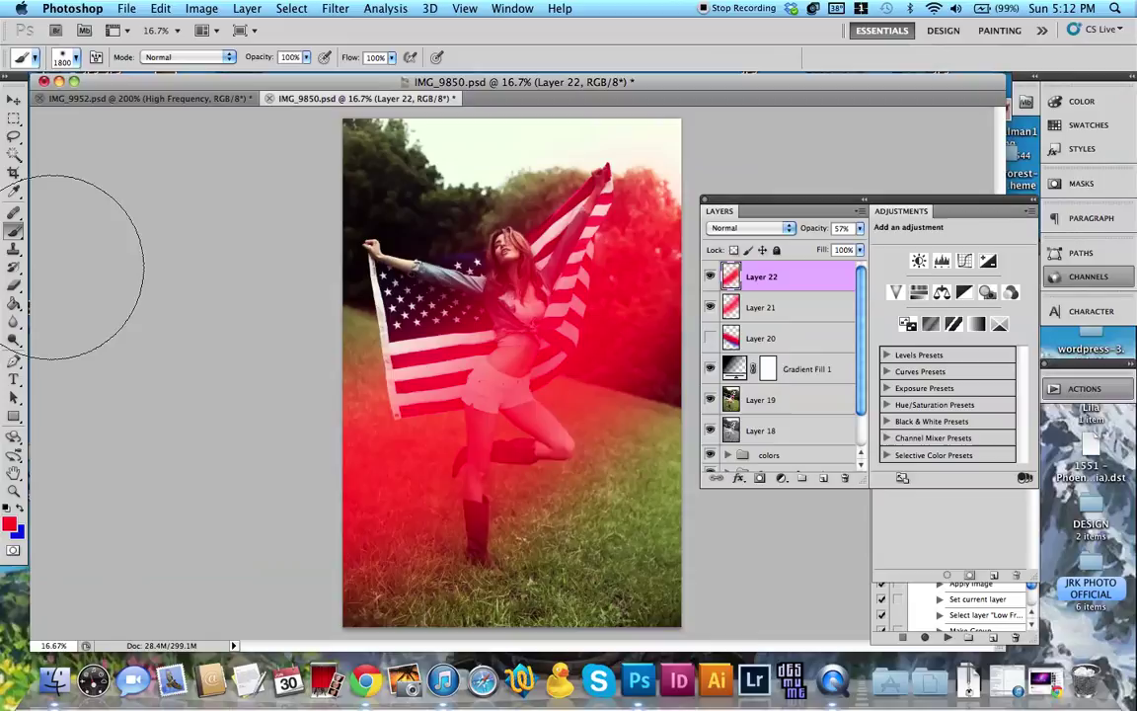
# Step: Erase diagonally along the second red streak with a 1200 px eraser and lower that layer's opacity to 31%
pyautogui.press('e')
pyautogui.press(']')
pyautogui.press(']')
pyautogui.press(']')
pyautogui.press(']')
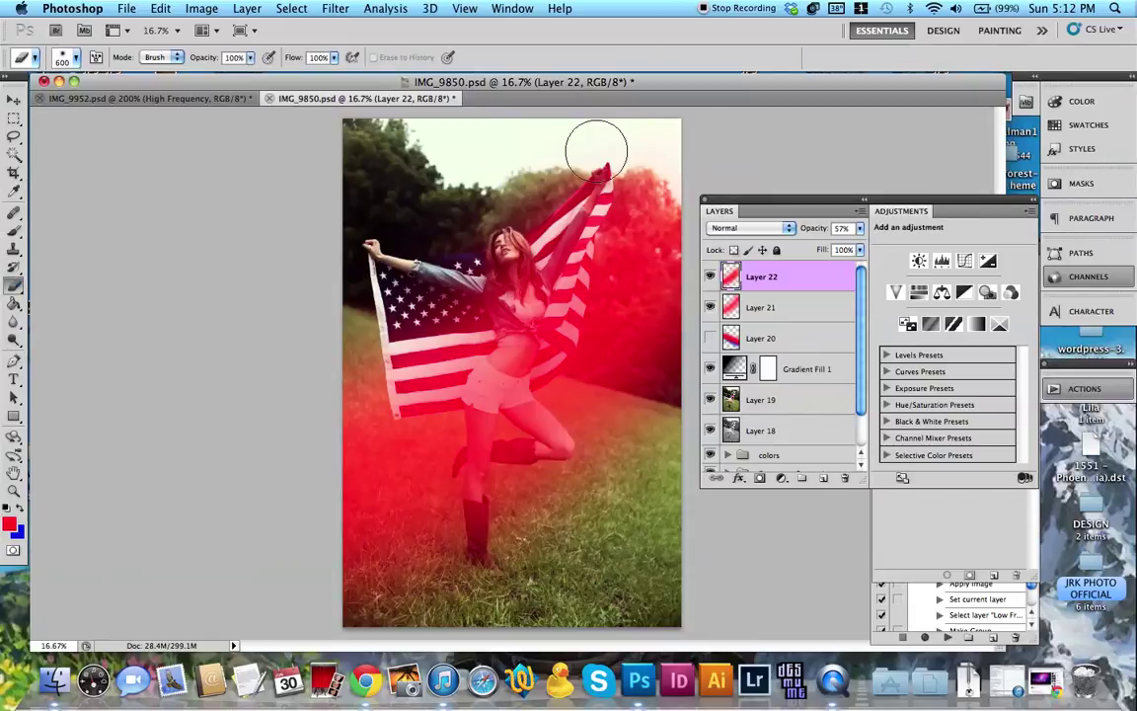
pyautogui.moveTo(700, 398)
pyautogui.mouseDown()
pyautogui.moveTo(467, 536)
pyautogui.moveTo(700, 395)
pyautogui.mouseUp()
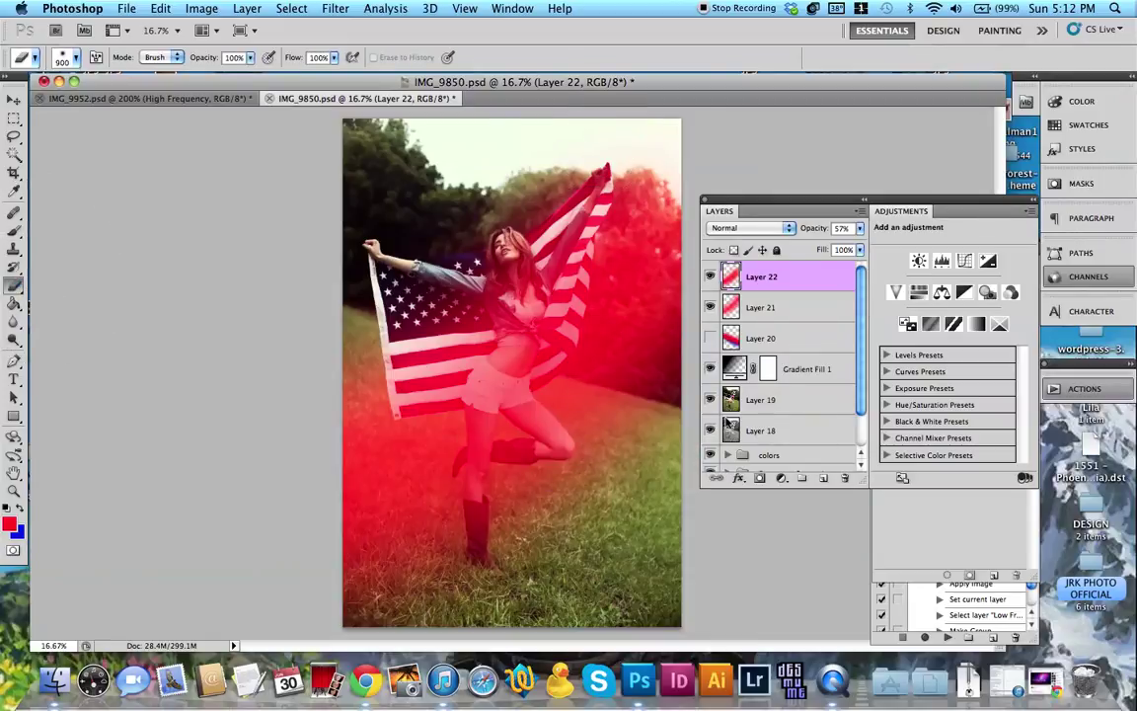
pyautogui.press(']')
pyautogui.press(']')
pyautogui.press(']')
pyautogui.moveTo(632, 265)
pyautogui.mouseDown()
pyautogui.moveTo(553, 367)
pyautogui.moveTo(354, 504)
pyautogui.moveTo(355, 561)
pyautogui.moveTo(380, 546)
pyautogui.moveTo(370, 533)
pyautogui.moveTo(516, 444)
pyautogui.moveTo(369, 521)
pyautogui.mouseUp()
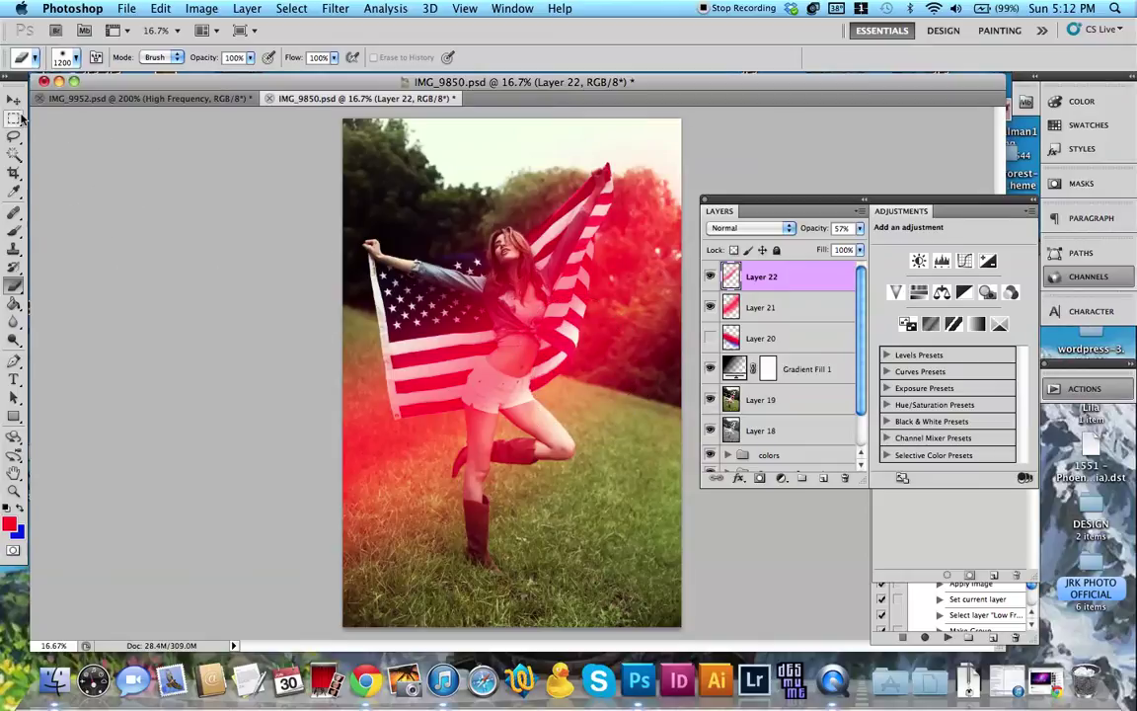
pyautogui.press('v')
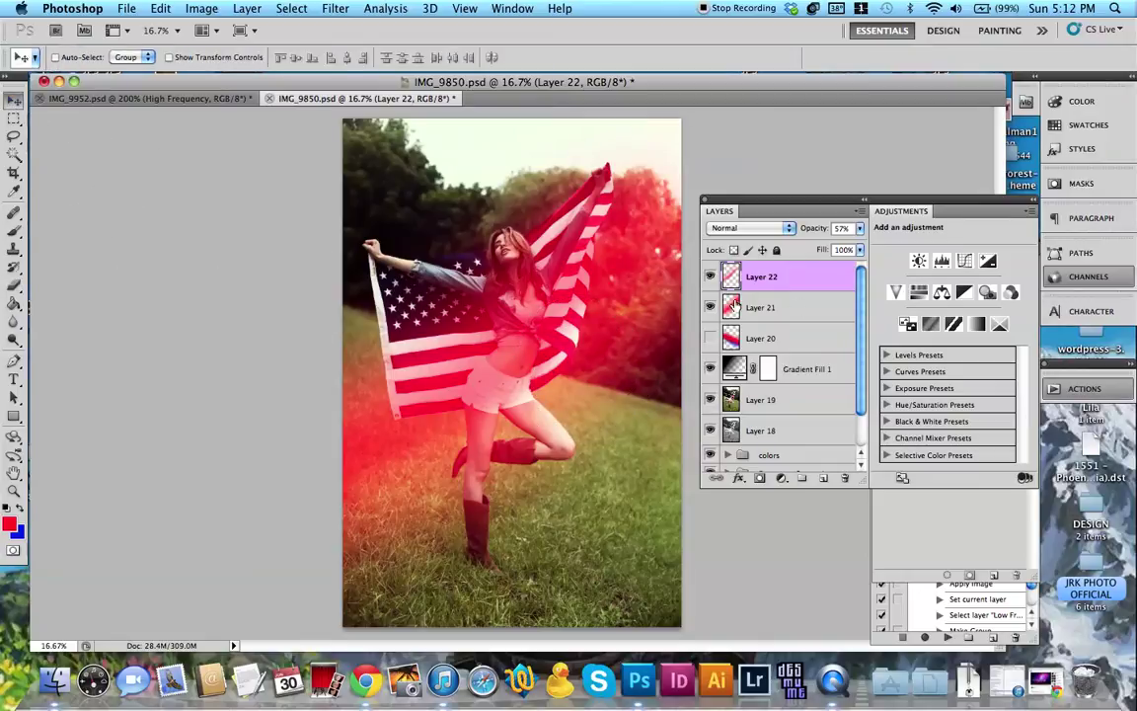
pyautogui.moveTo(818, 231); pyautogui.dragTo(805, 230)
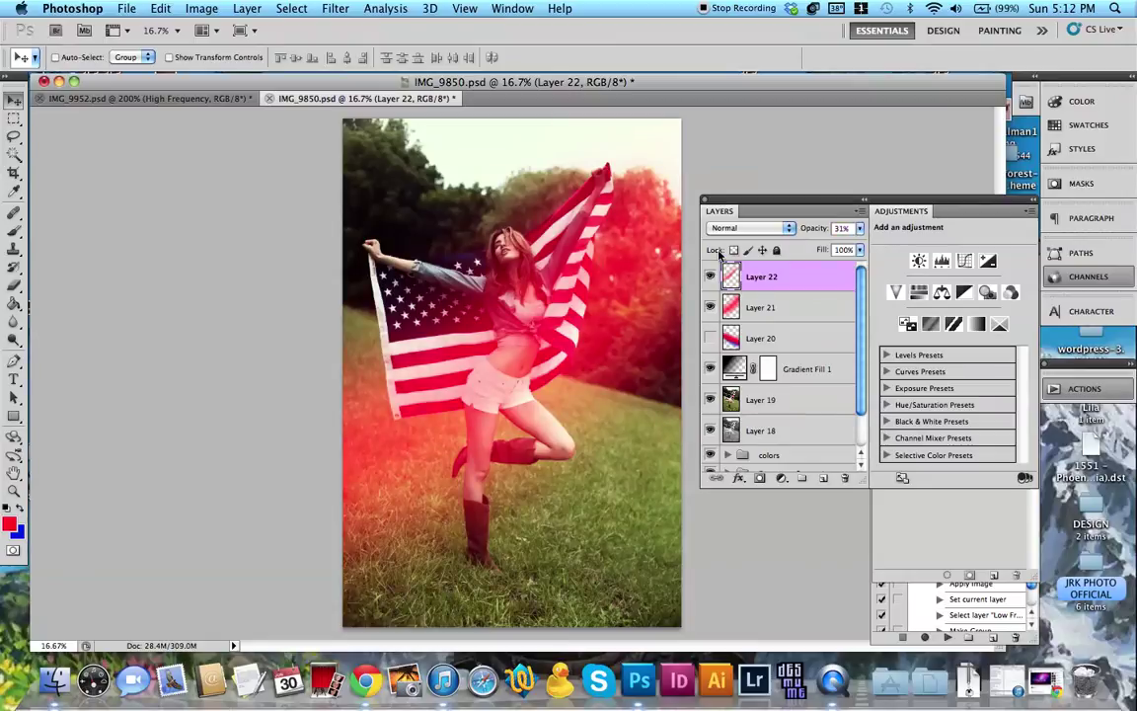
# Step: Add a new layer in Screen mode and brush soft blue light over the flag's stars and the upper-right trees
pyautogui.press('super+shift+n')
pyautogui.press('Return')
pyautogui.press('b')
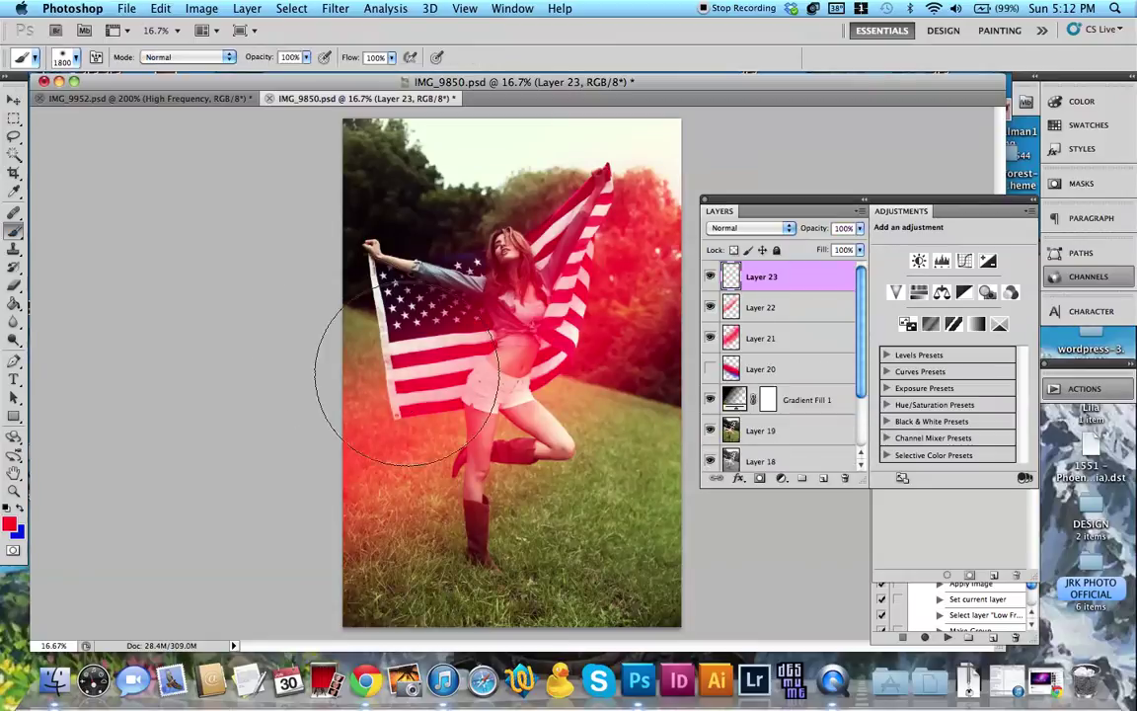
pyautogui.press('x')
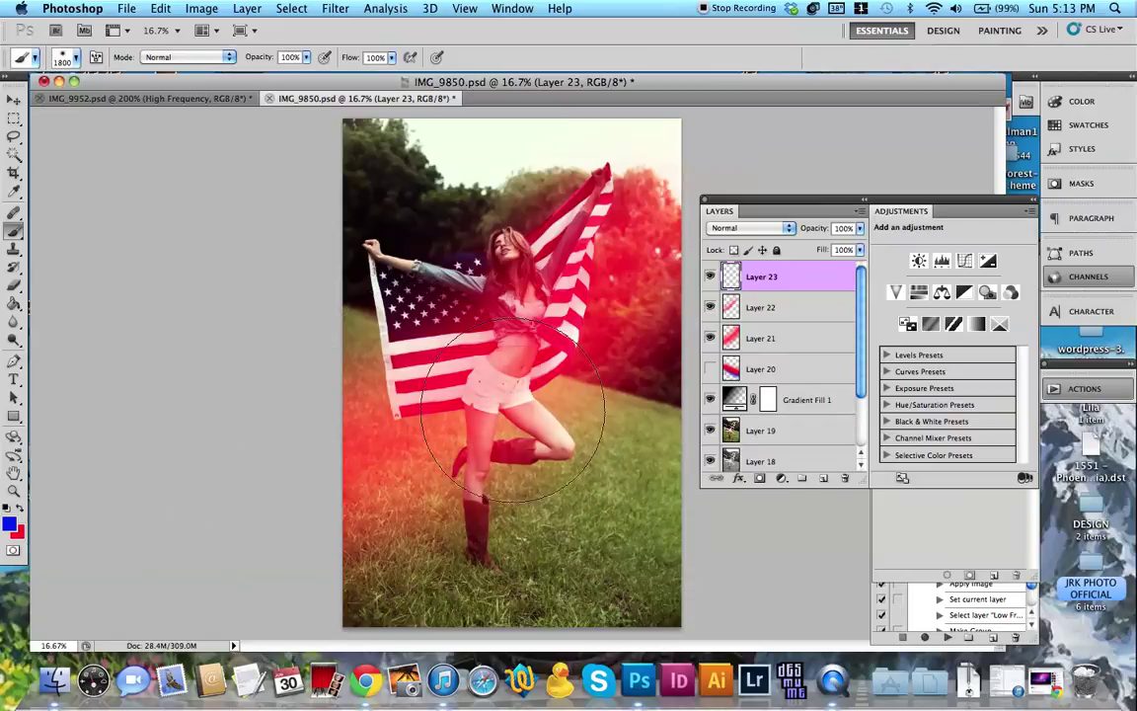
pyautogui.click(751, 228)
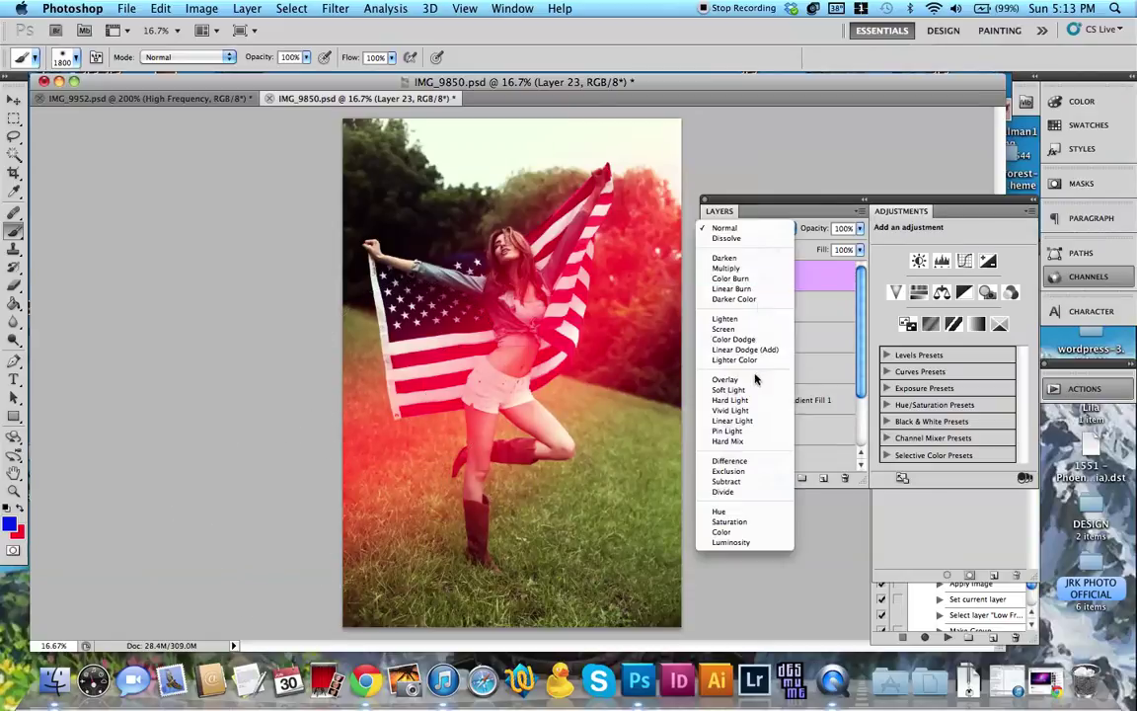
pyautogui.click(751, 330)
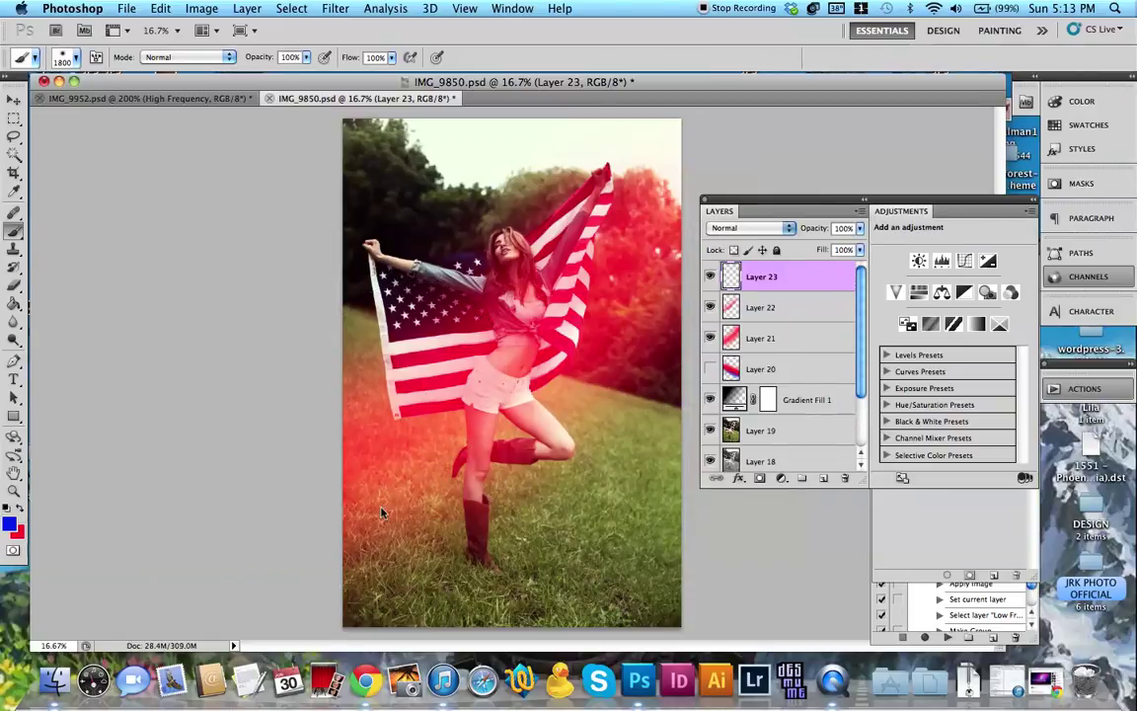
pyautogui.click(474, 366)
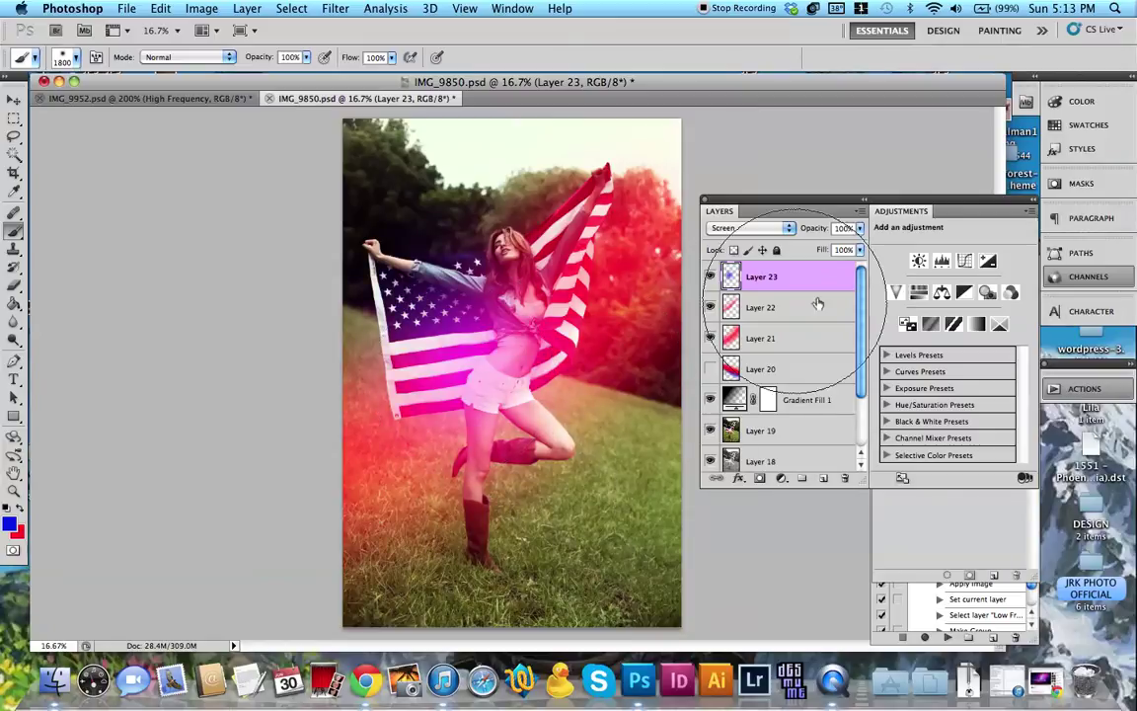
pyautogui.moveTo(624, 211)
pyautogui.mouseDown()
pyautogui.moveTo(672, 165)
pyautogui.moveTo(926, 128)
pyautogui.mouseUp()
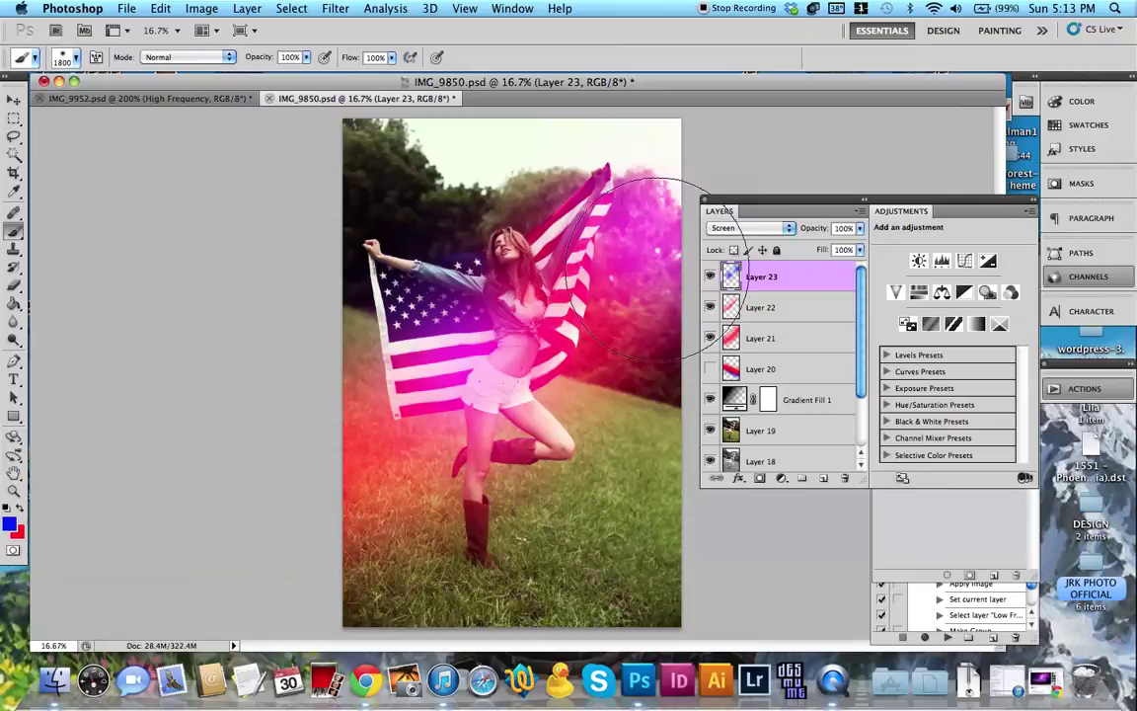
# Step: Hide Layers 21, 22 and 23, and add a new empty layer with its blend mode set to Screen
pyautogui.moveTo(708, 281); pyautogui.dragTo(710, 338)
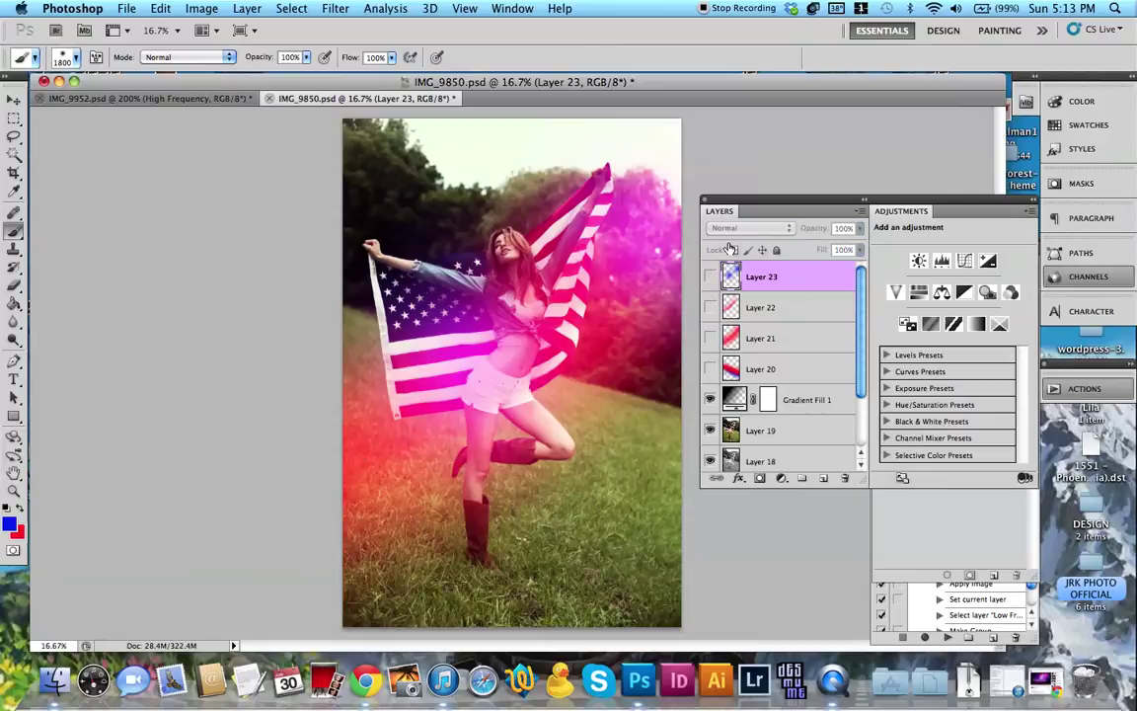
pyautogui.press('super+alt+shift+n')
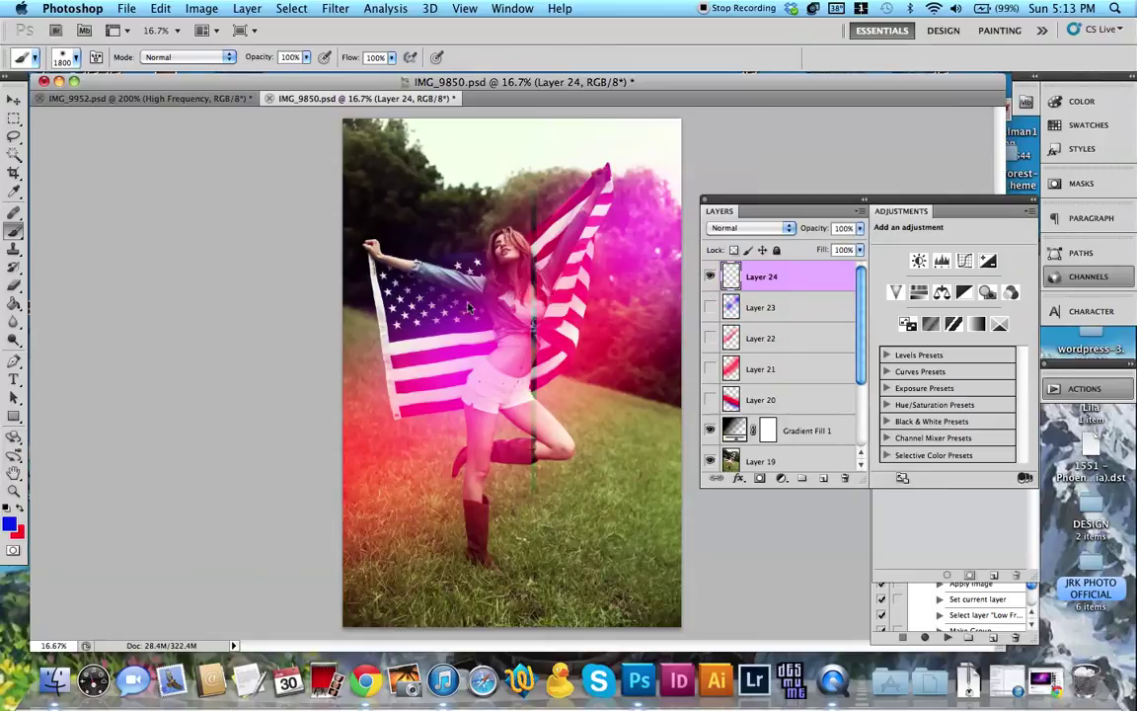
pyautogui.press('super+minus')
pyautogui.click(750, 228)
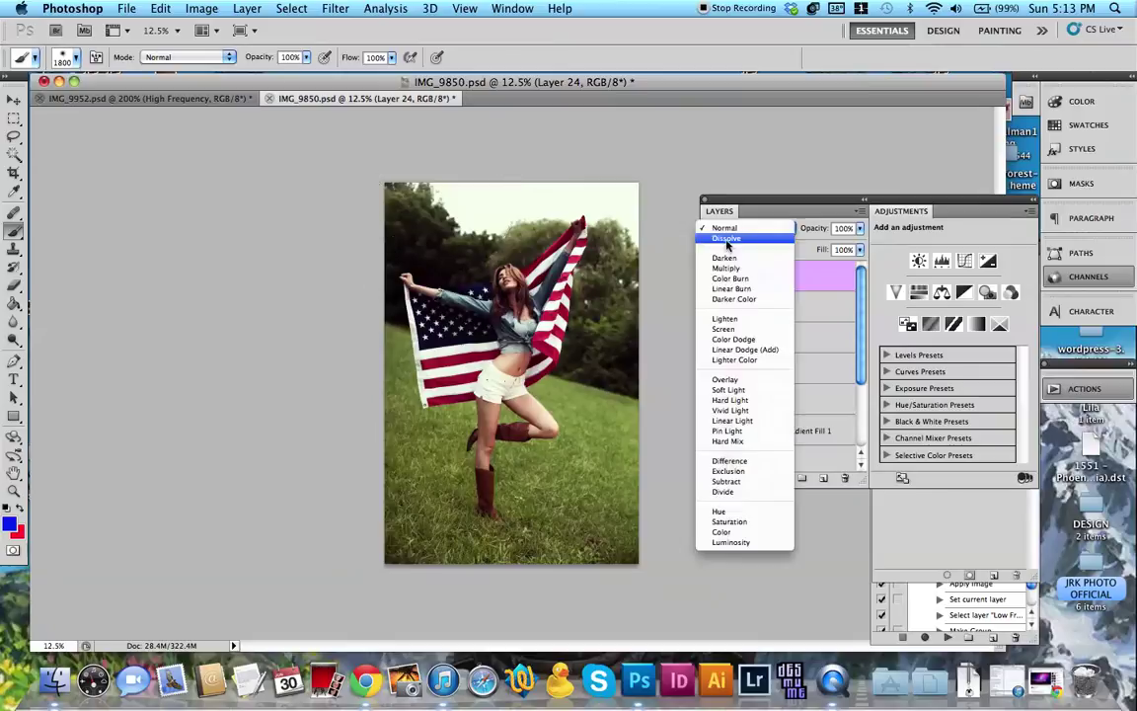
pyautogui.click(738, 330)
# Step: Paint soft blue light along the photo's left and right edges, and red light on the right edge and lower-right corner
pyautogui.moveTo(330, 457)
pyautogui.mouseDown()
pyautogui.moveTo(347, 357)
pyautogui.moveTo(367, 303)
pyautogui.mouseUp()
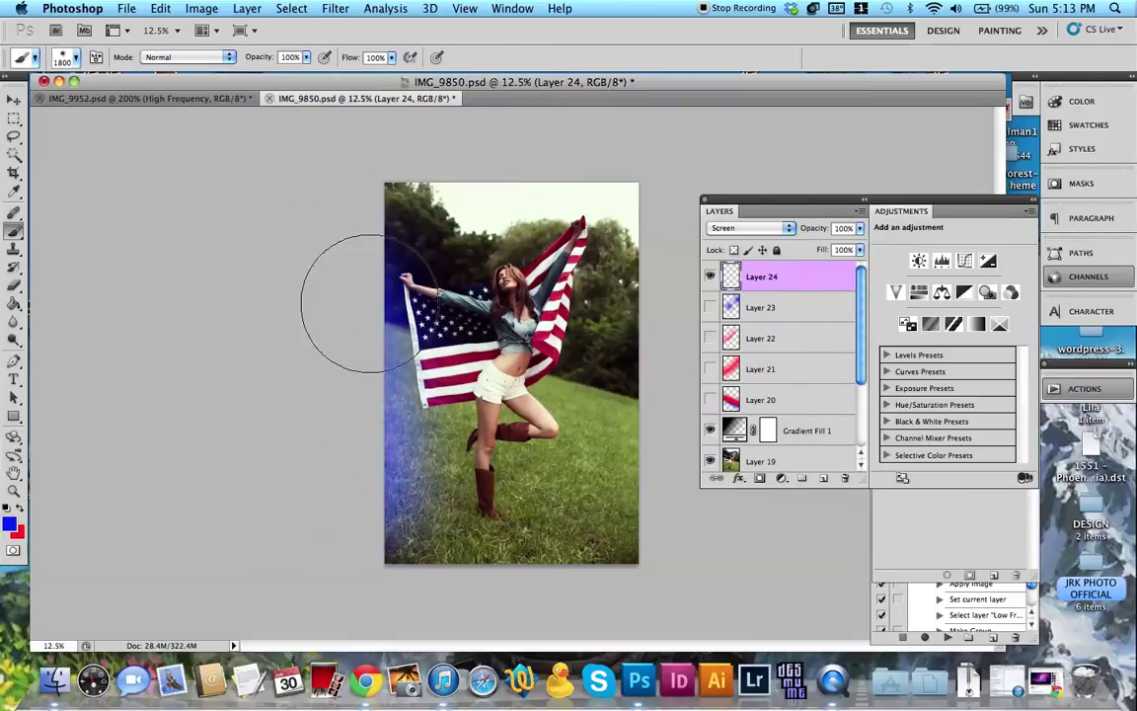
pyautogui.click(659, 316)
pyautogui.press('x')
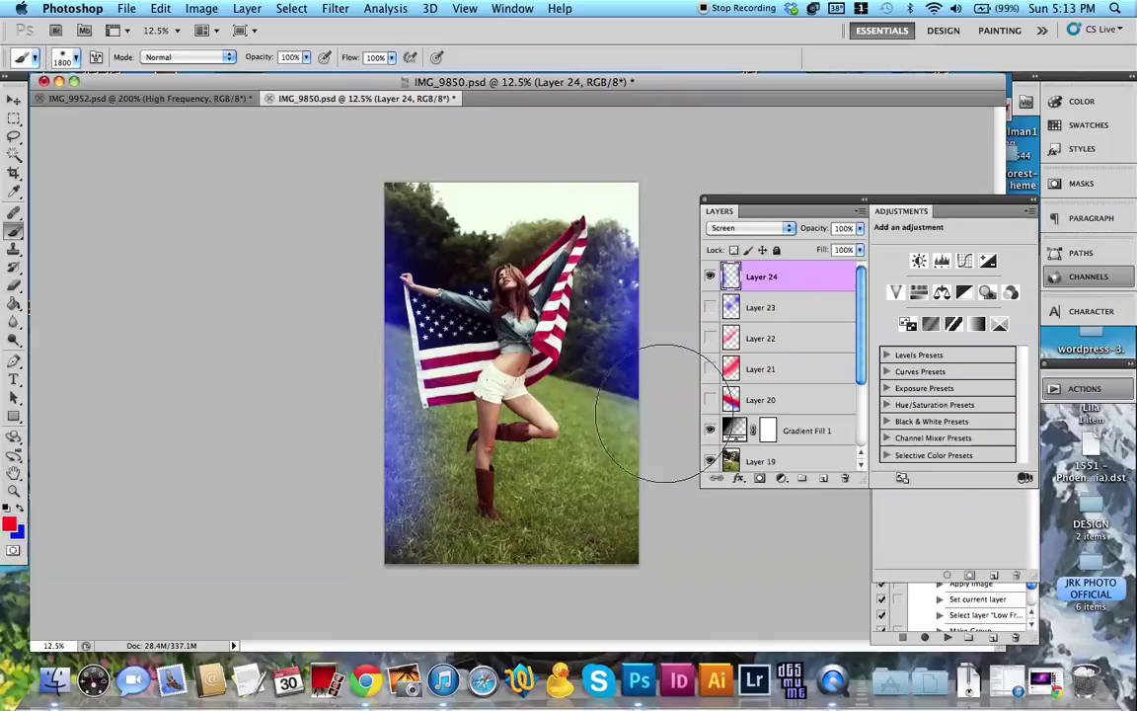
pyautogui.click(672, 343)
pyautogui.click(687, 568)
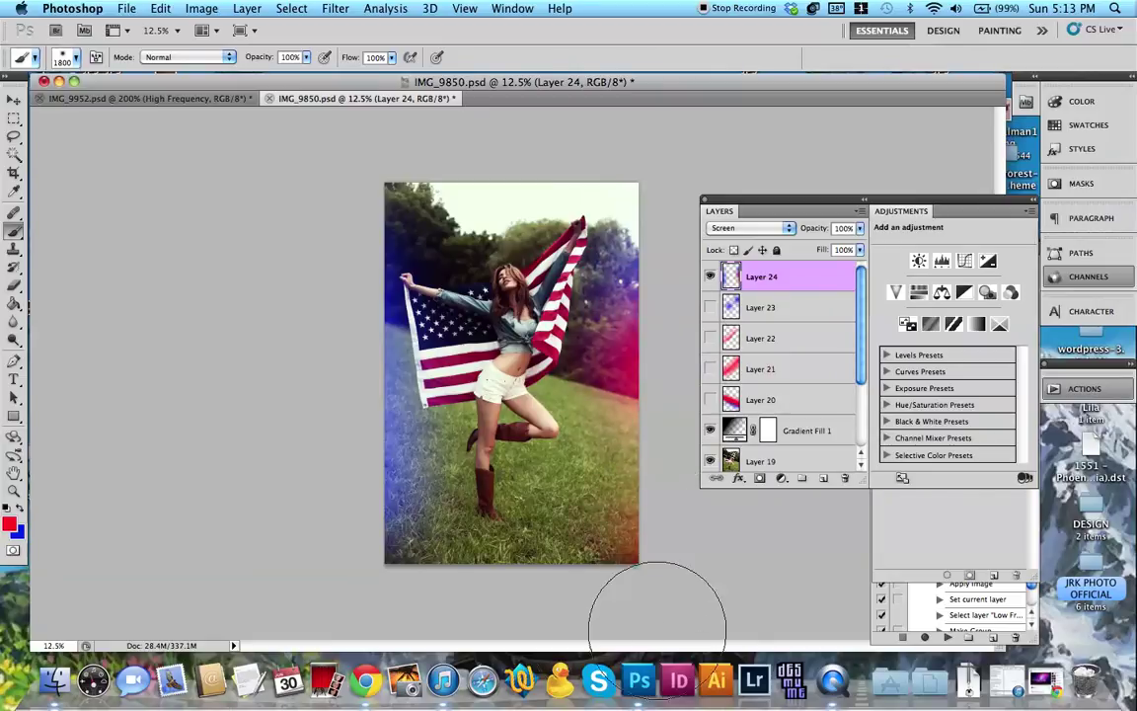
# Step: Dab soft red light on the photo's lower-right corner and left edge, and reduce the brush size to 1200 px
pyautogui.click(658, 603)
pyautogui.click(386, 423)
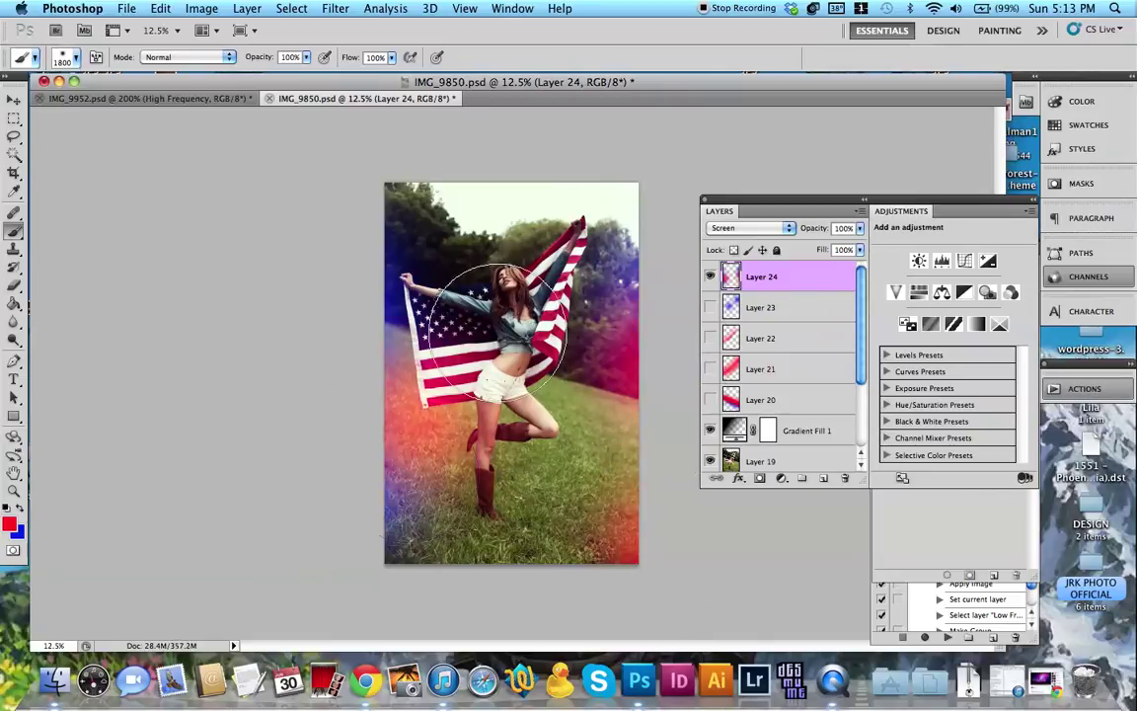
pyautogui.press('[')
pyautogui.press('[')
pyautogui.press('[')
pyautogui.press('[')
pyautogui.press('[')
pyautogui.press('[')
pyautogui.press('super+plus')
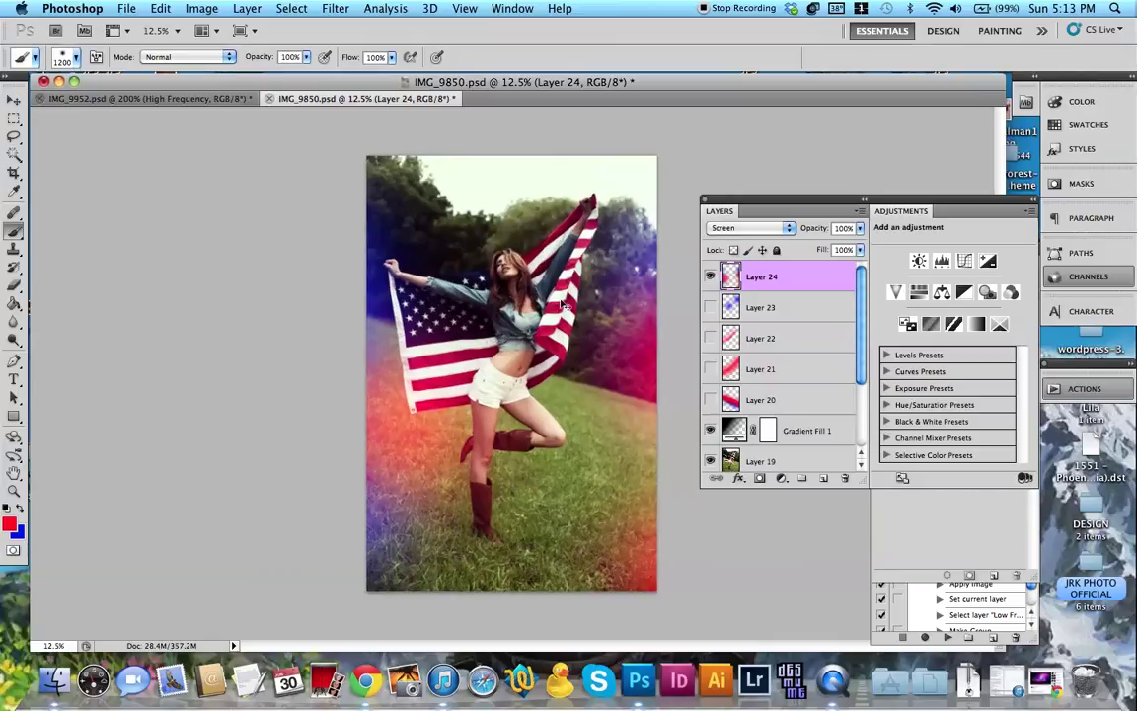
pyautogui.press('super+equal')
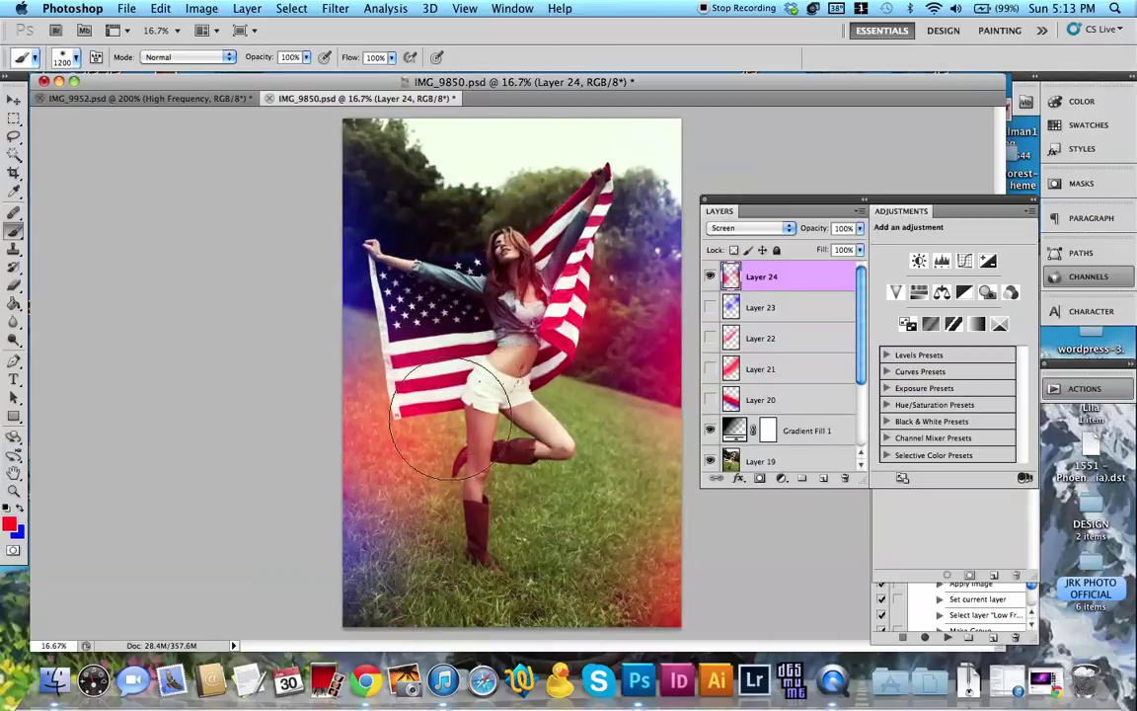
# Step: Hide Layer 24 and add a new empty layer above it
pyautogui.click(710, 276)
pyautogui.press('super+shift+n')
pyautogui.press('Return')
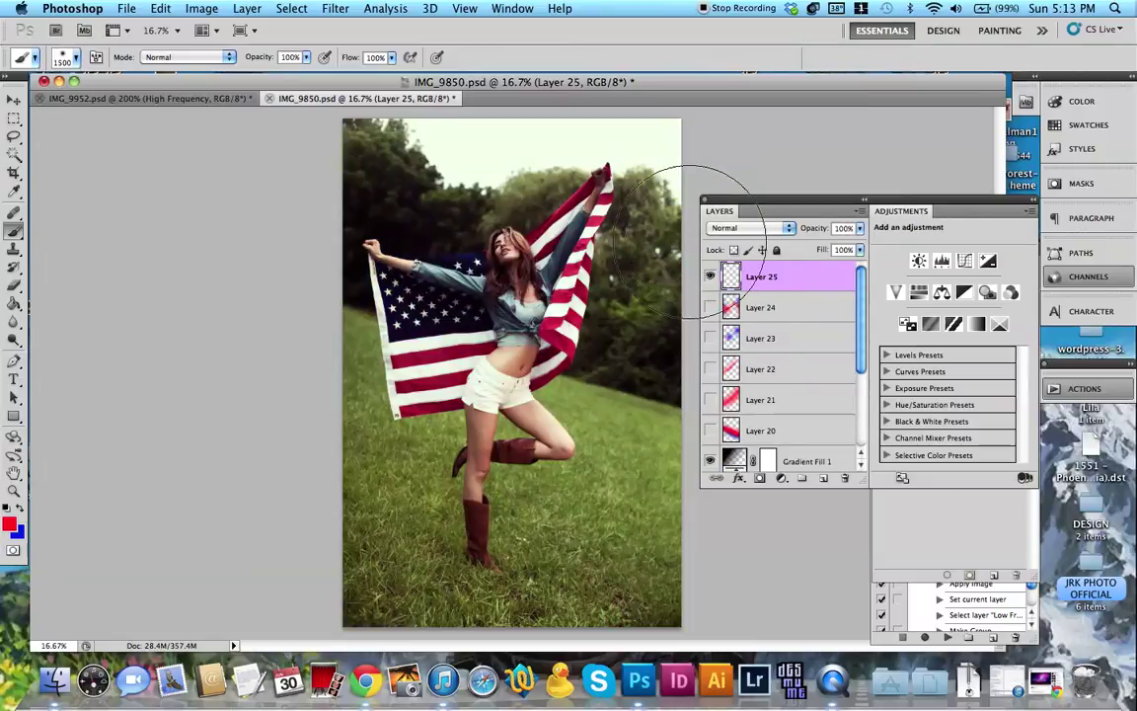
# Step: Paint a red streak from the lower-left corner to the right edge with a 1600 px brush, and lower the layer's opacity to 42%
pyautogui.press(']')
pyautogui.press(']')
pyautogui.press(']')
pyautogui.press(']')
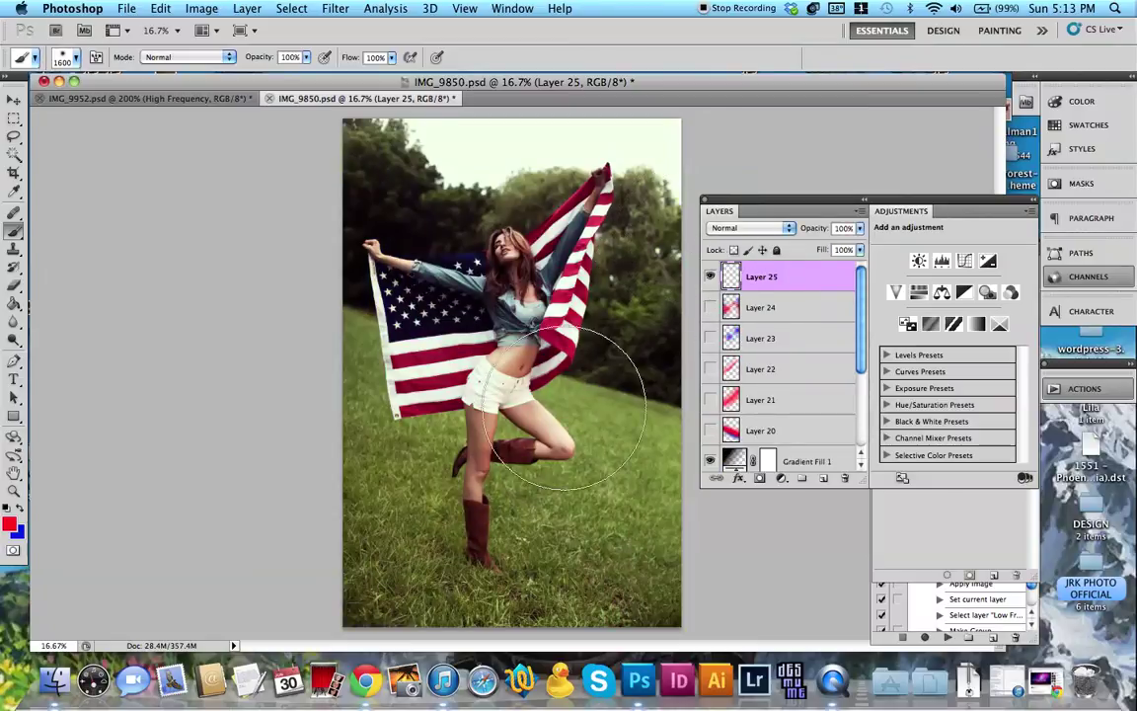
pyautogui.moveTo(289, 637); pyautogui.dragTo(671, 297)
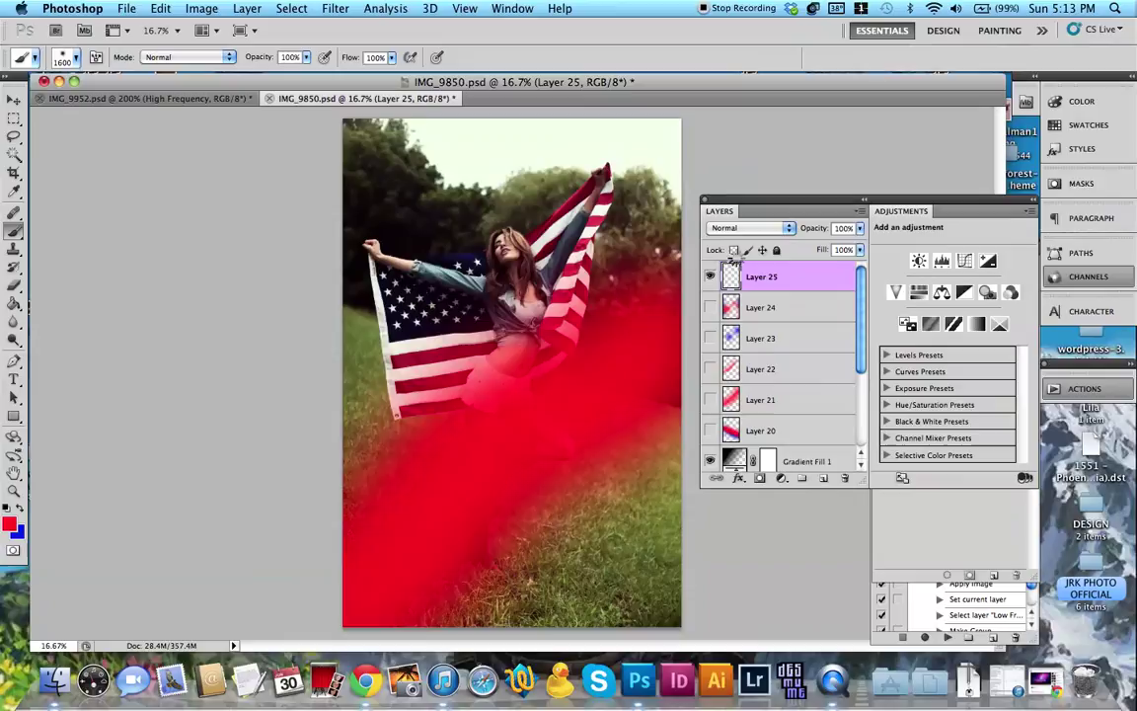
pyautogui.moveTo(795, 242); pyautogui.dragTo(775, 243)
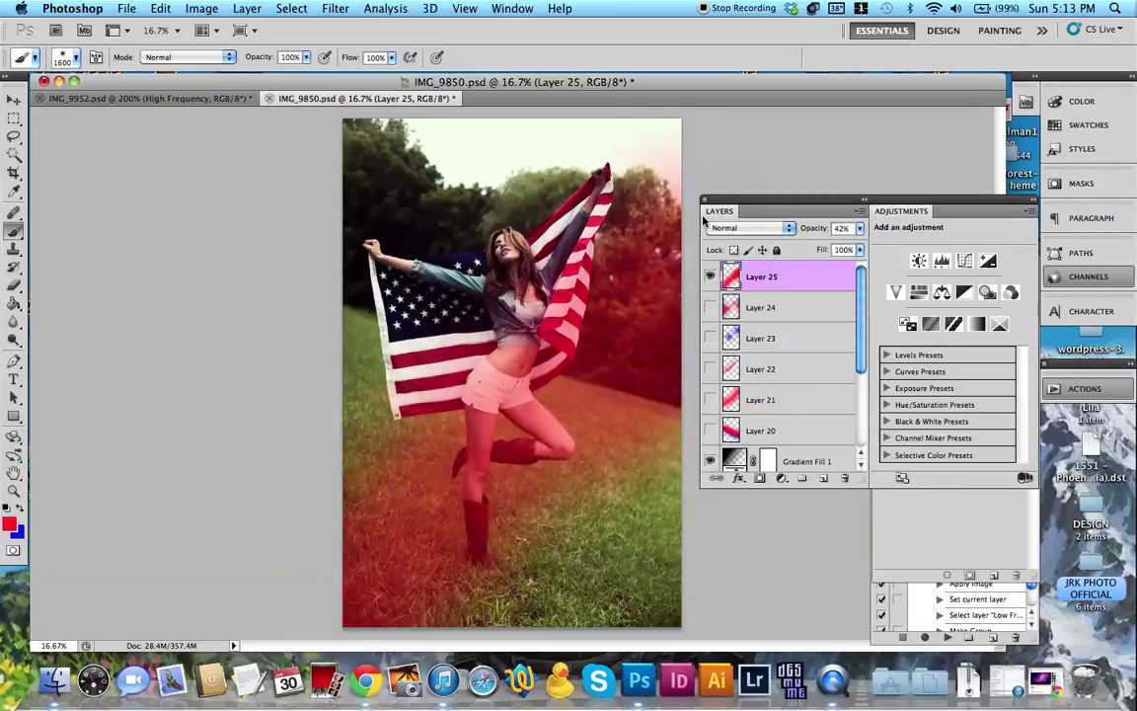
pyautogui.press('super+z')
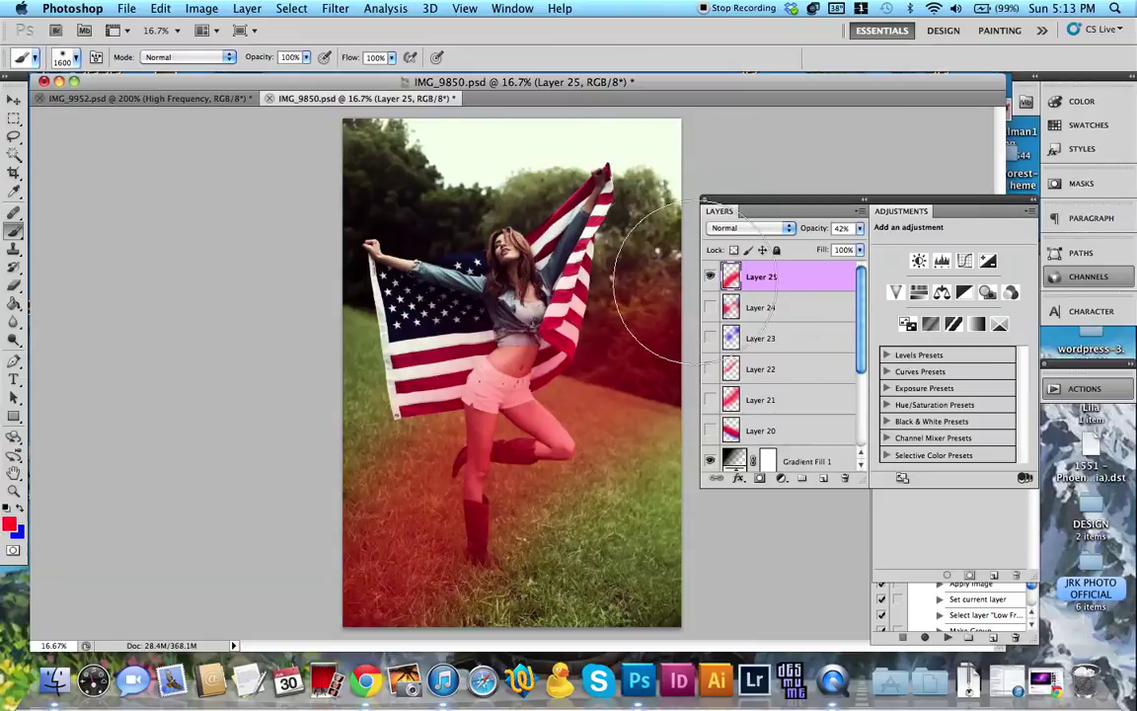
# Step: Switch to blue and paint a diagonal streak over the red one, from the left edge towards the upper-right trees
pyautogui.press('x')
pyautogui.moveTo(371, 487); pyautogui.dragTo(782, 199)
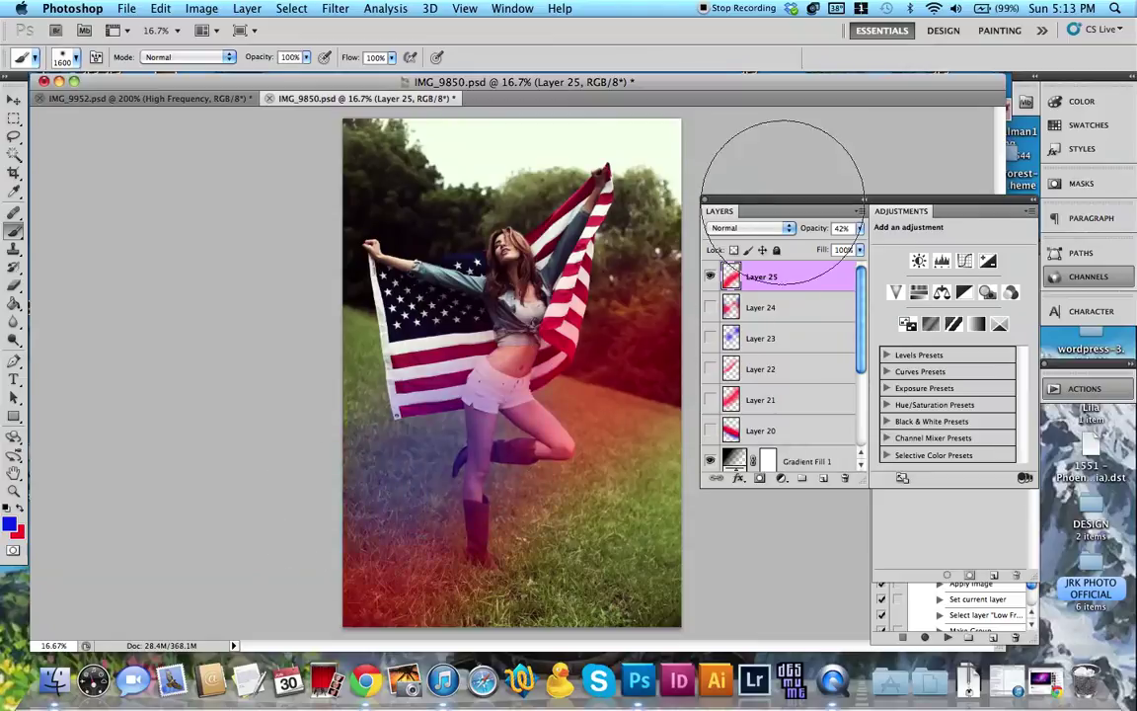
pyautogui.moveTo(835, 245); pyautogui.dragTo(839, 241)
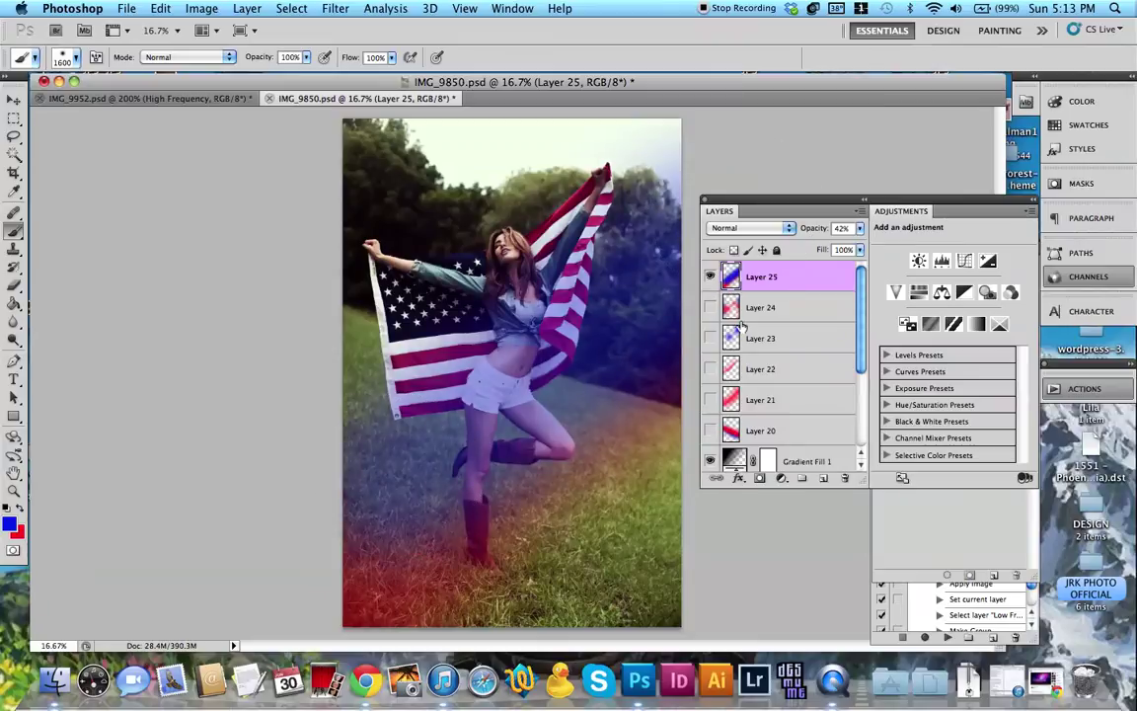
# Step: Add another empty layer at the top of the stack and set its blend mode to Screen
pyautogui.press('super+shift+alt+n')
pyautogui.press('x')
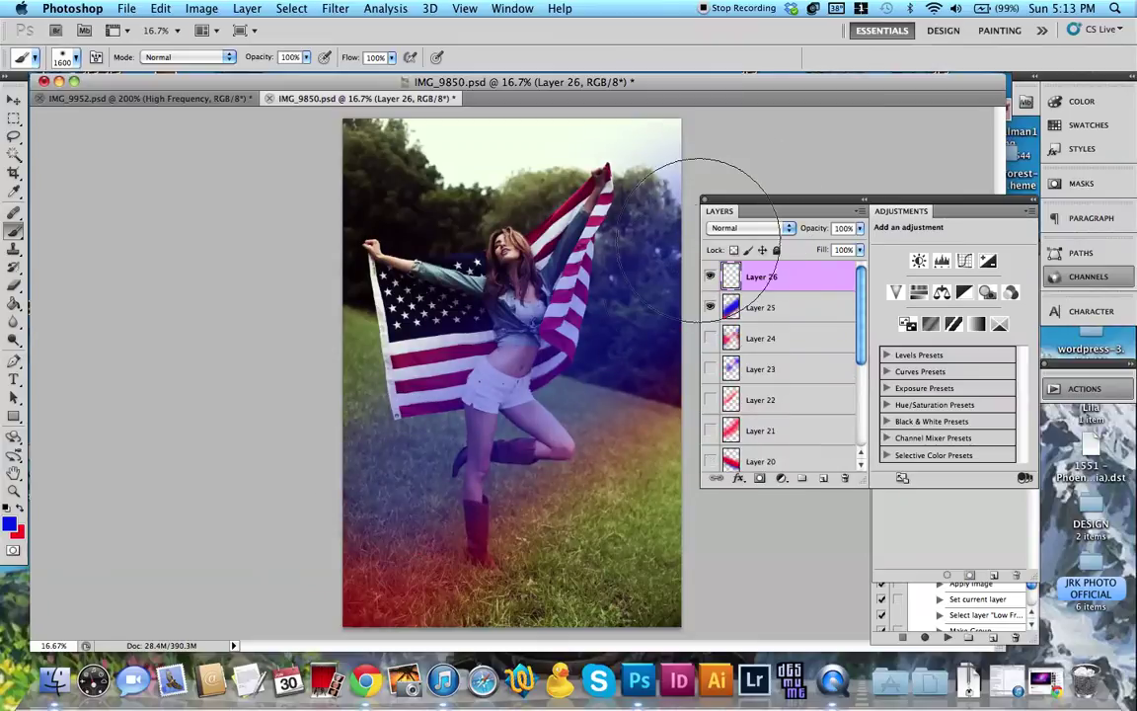
pyautogui.click(742, 228)
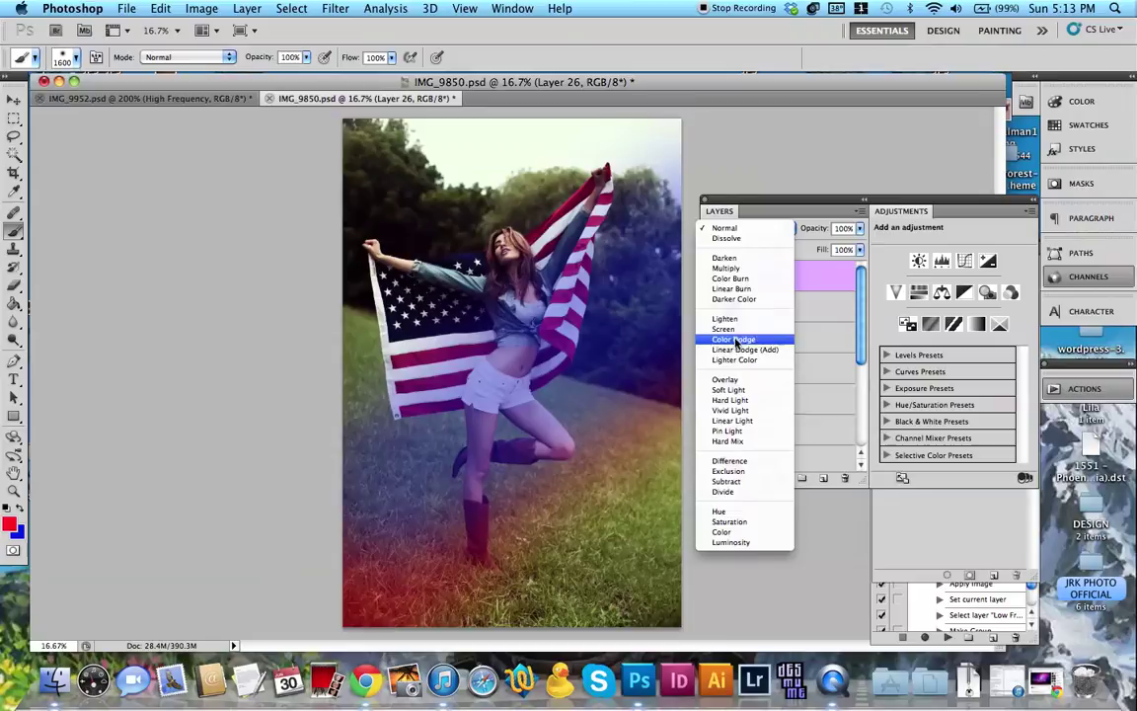
pyautogui.click(657, 306)
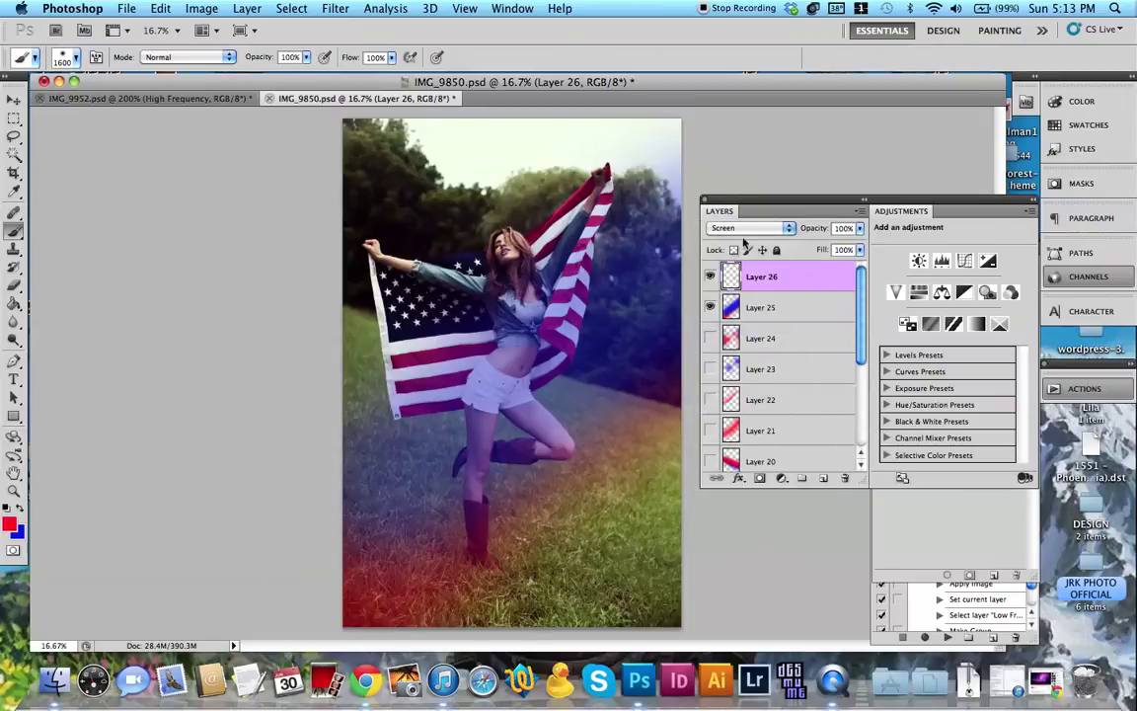
# Step: Paint a diagonal blue streak from the lower left to the upper right on the Screen layer, and set its opacity to 63%
pyautogui.moveTo(659, 305)
pyautogui.mouseDown()
pyautogui.moveTo(596, 392)
pyautogui.moveTo(500, 469)
pyautogui.moveTo(282, 590)
pyautogui.mouseUp()
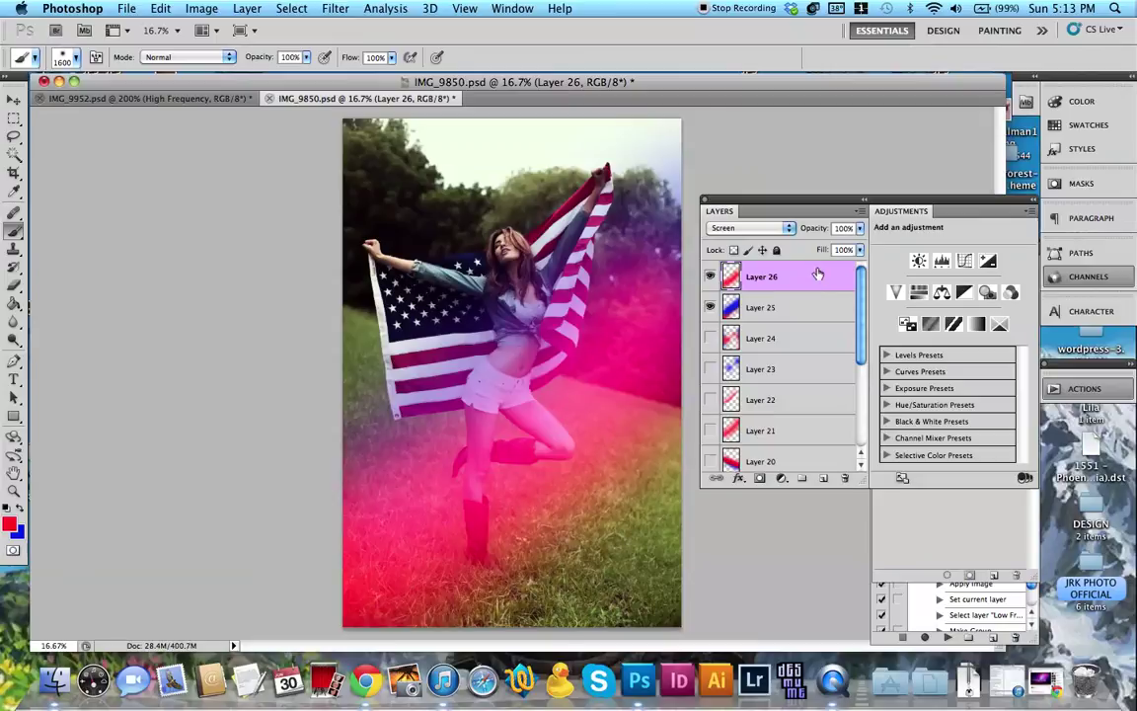
pyautogui.press('super+z')
pyautogui.press('x')
pyautogui.moveTo(329, 535)
pyautogui.mouseDown()
pyautogui.moveTo(547, 408)
pyautogui.moveTo(784, 180)
pyautogui.mouseUp()
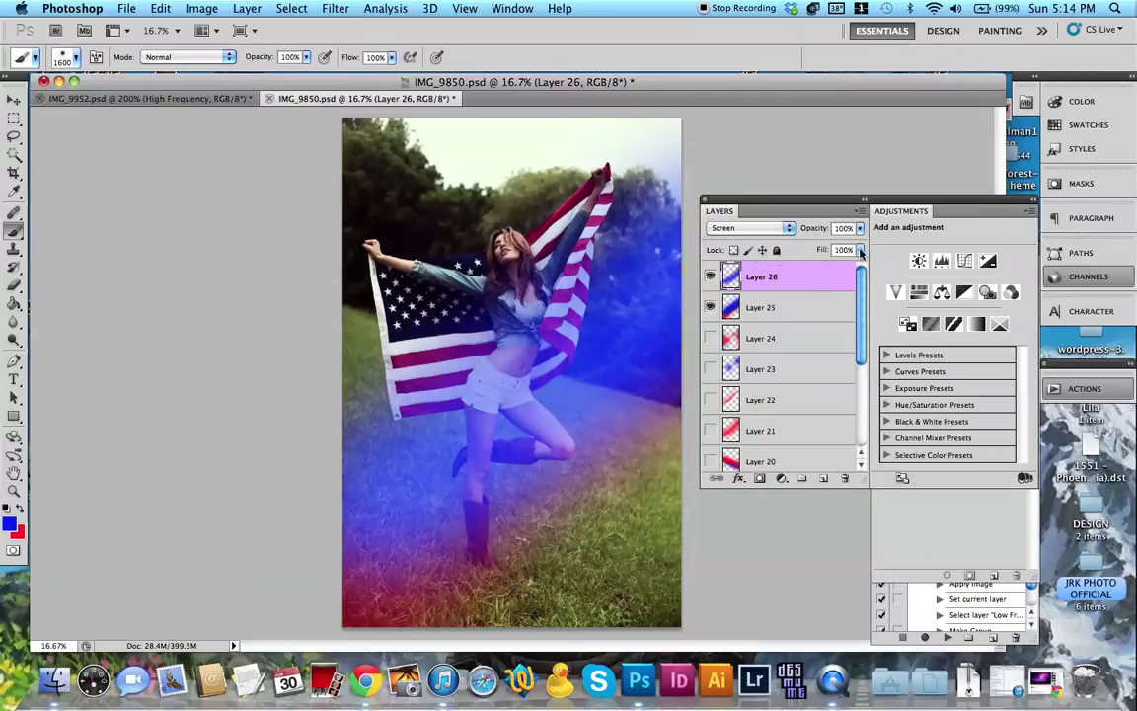
pyautogui.moveTo(818, 233); pyautogui.dragTo(780, 233)
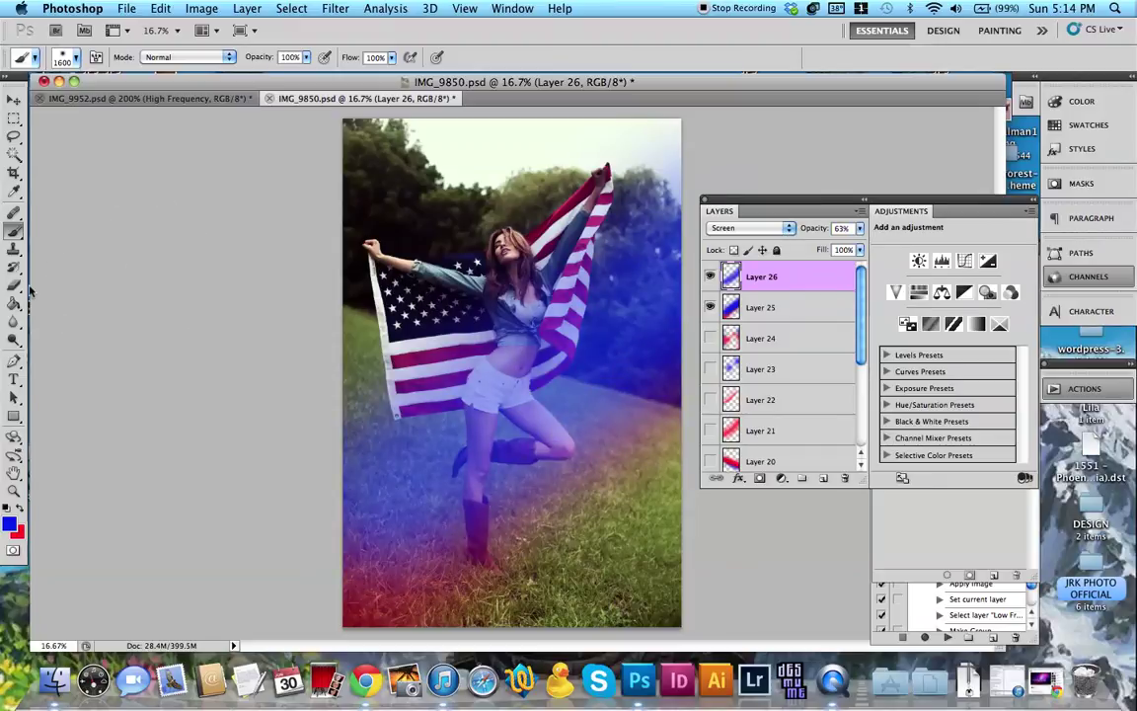
# Step: Erase along the upper edge of the blue streak on Layers 26 and 25 with a 1200 px eraser
pyautogui.press('e')
pyautogui.moveTo(305, 463)
pyautogui.mouseDown()
pyautogui.moveTo(589, 289)
pyautogui.moveTo(696, 110)
pyautogui.mouseUp()
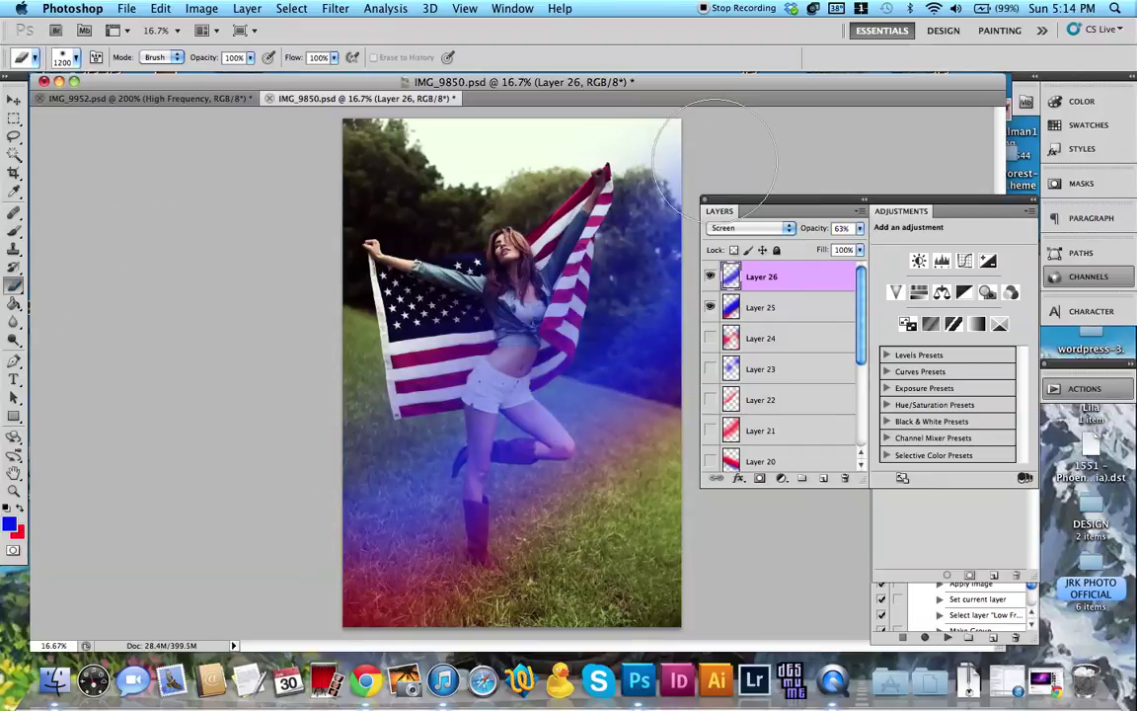
pyautogui.click(745, 314)
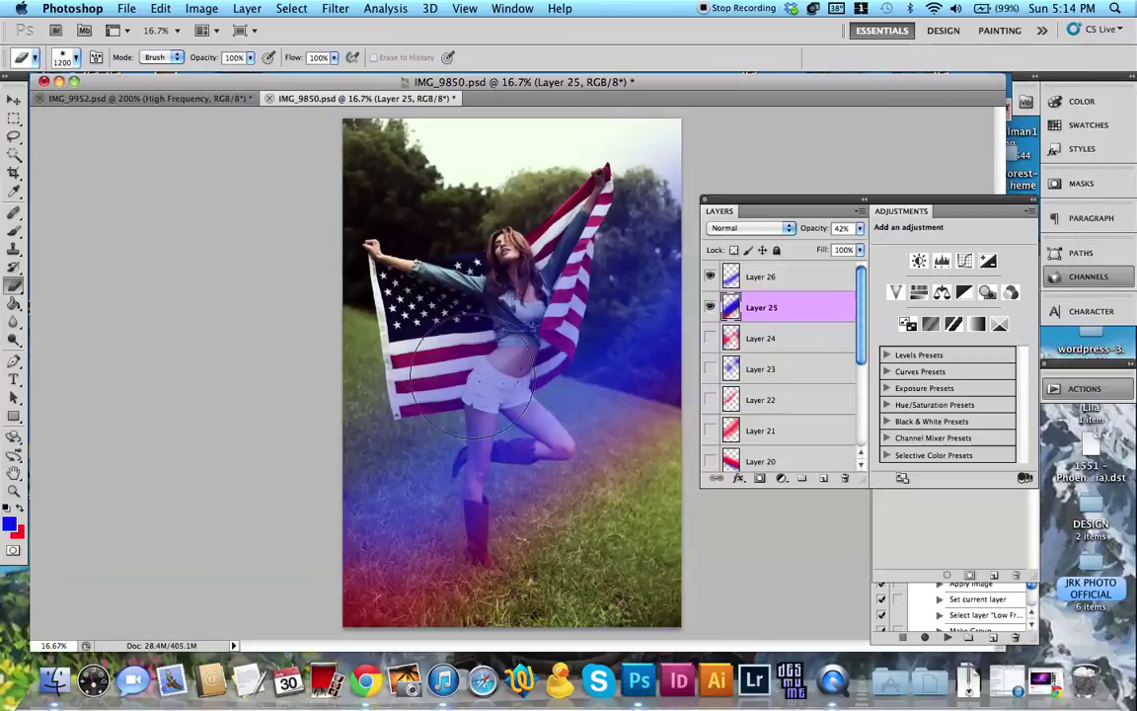
pyautogui.moveTo(696, 208); pyautogui.dragTo(736, 178)
pyautogui.moveTo(362, 384); pyautogui.dragTo(726, 200)
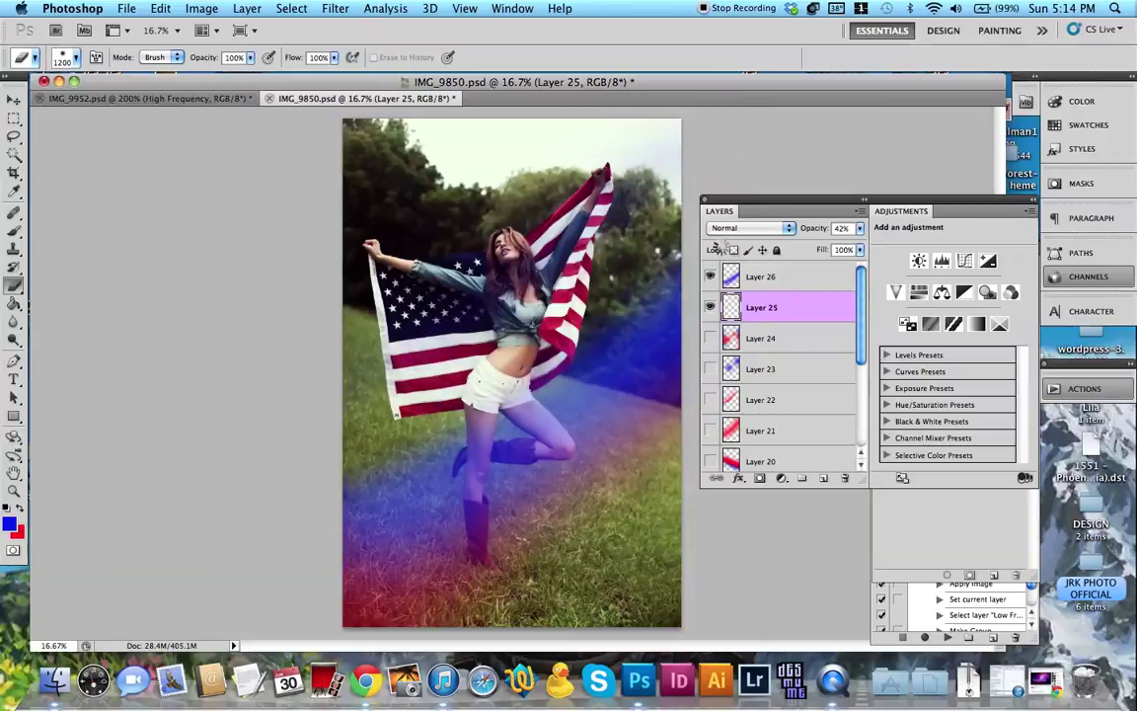
# Step: Select Layers 25 and 26 together, scale them to about 121%, and shift the blue streak slightly up and left
pyautogui.press('v')
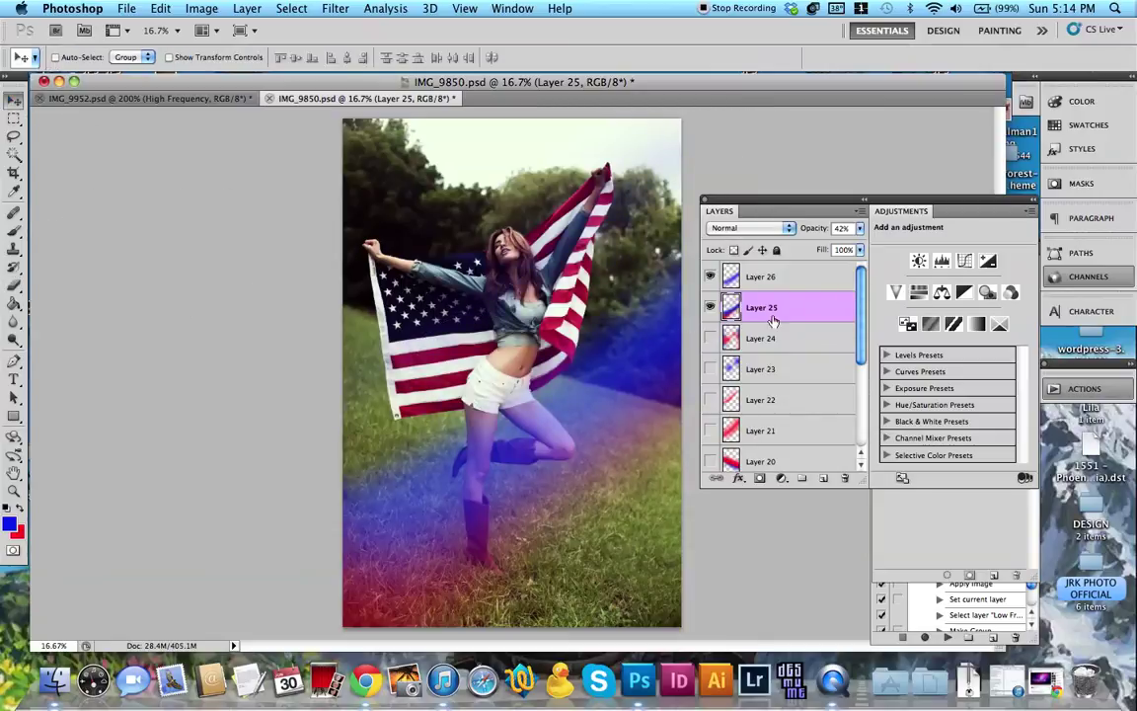
pyautogui.keyDown('shift'); pyautogui.click(758, 276); pyautogui.keyUp('shift')
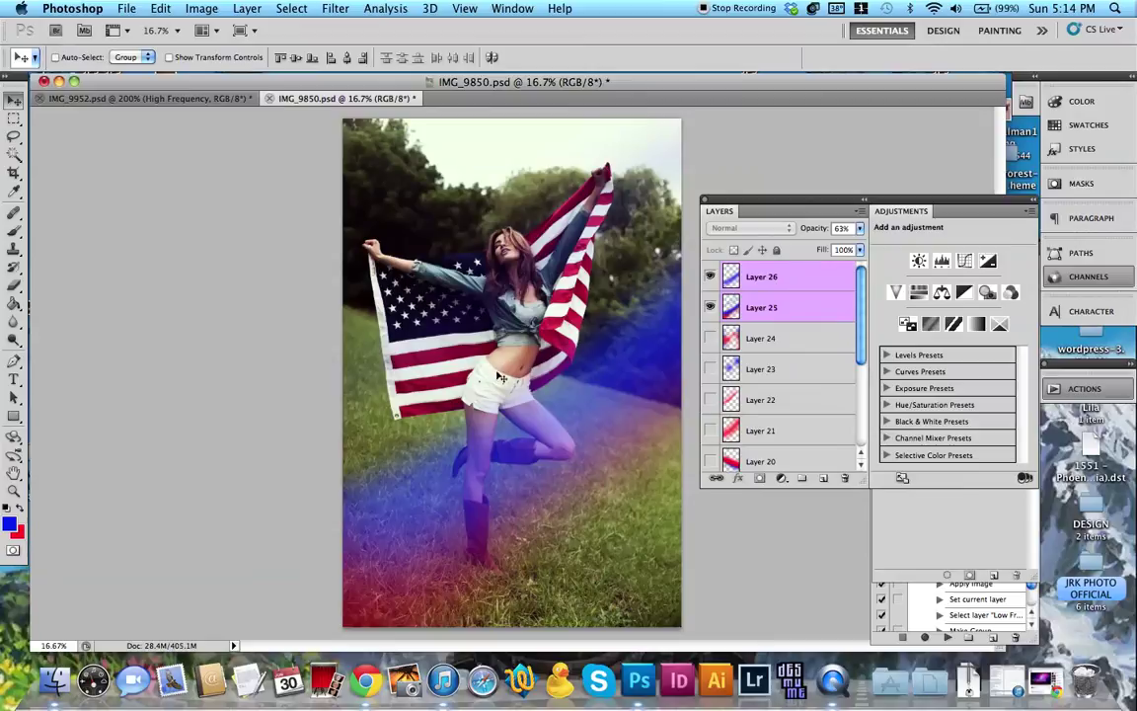
pyautogui.press('super+t')
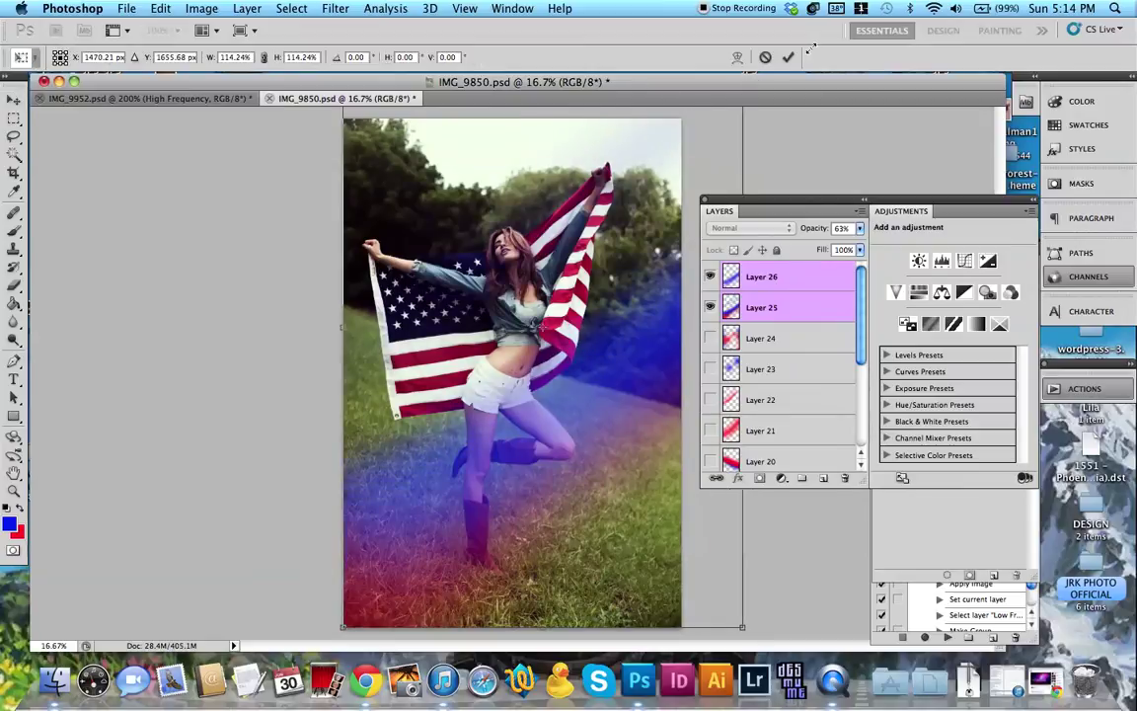
pyautogui.moveTo(811, 48); pyautogui.dragTo(831, 15)
pyautogui.moveTo(576, 419); pyautogui.dragTo(536, 408)
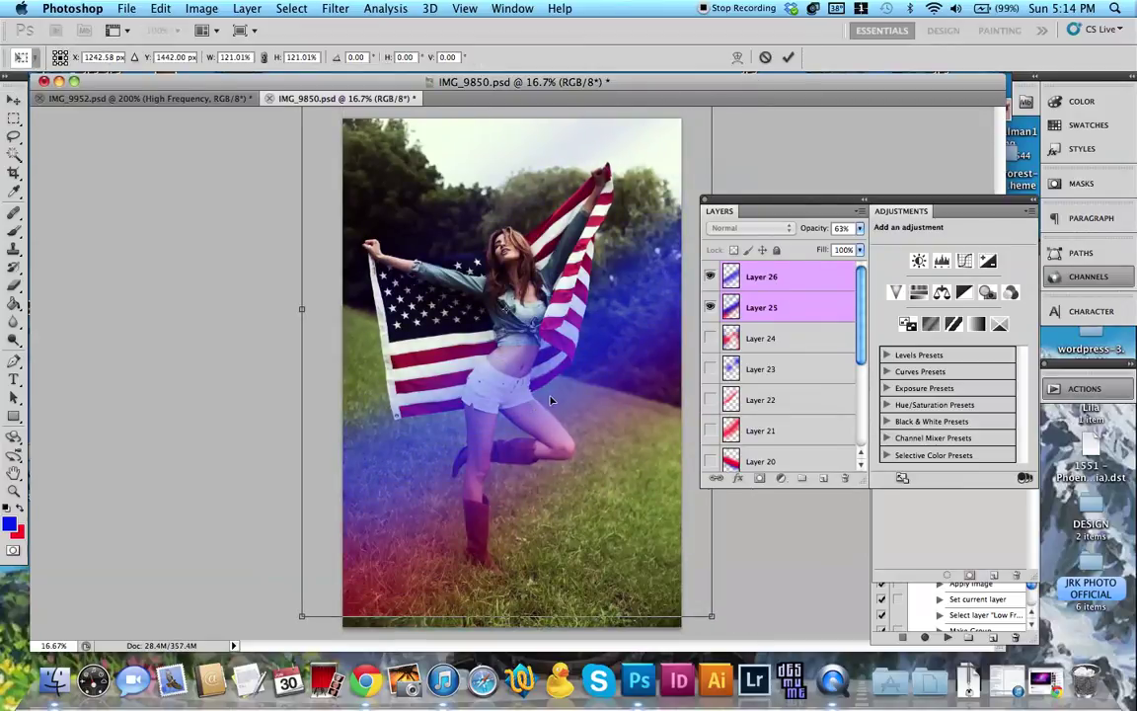
pyautogui.press('Return')
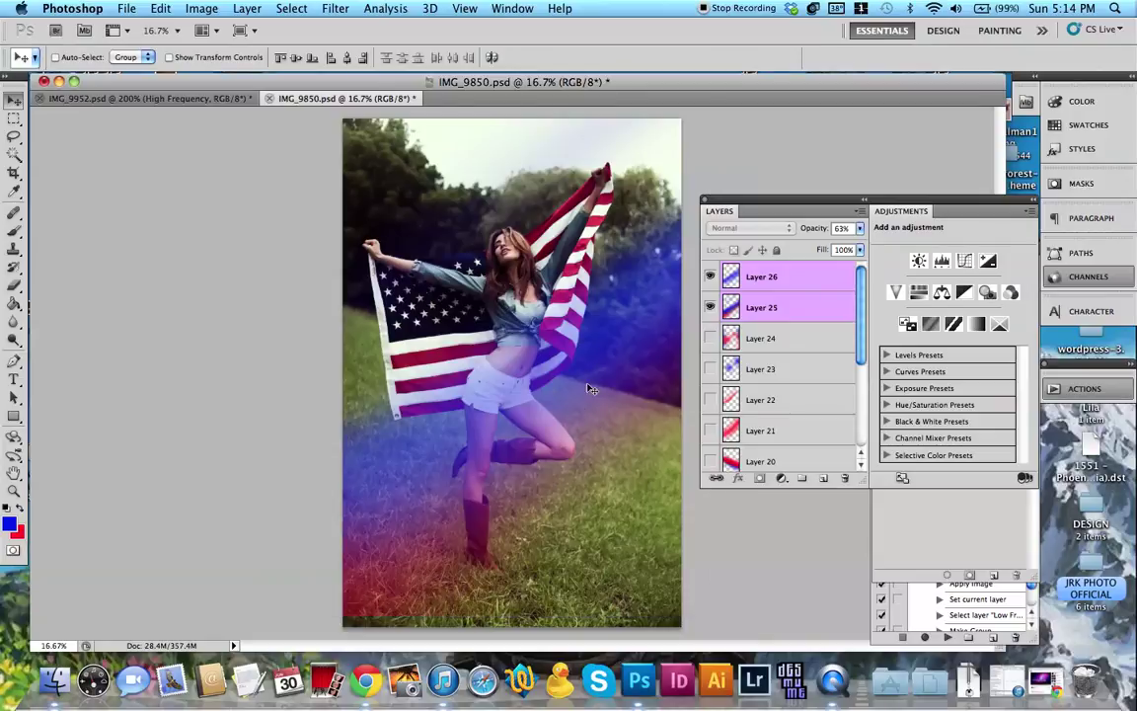
# Step: Hide Layers 25 and 26, and preview Layers 24, 23, 22 and 21 one at a time
pyautogui.press('super+minus')
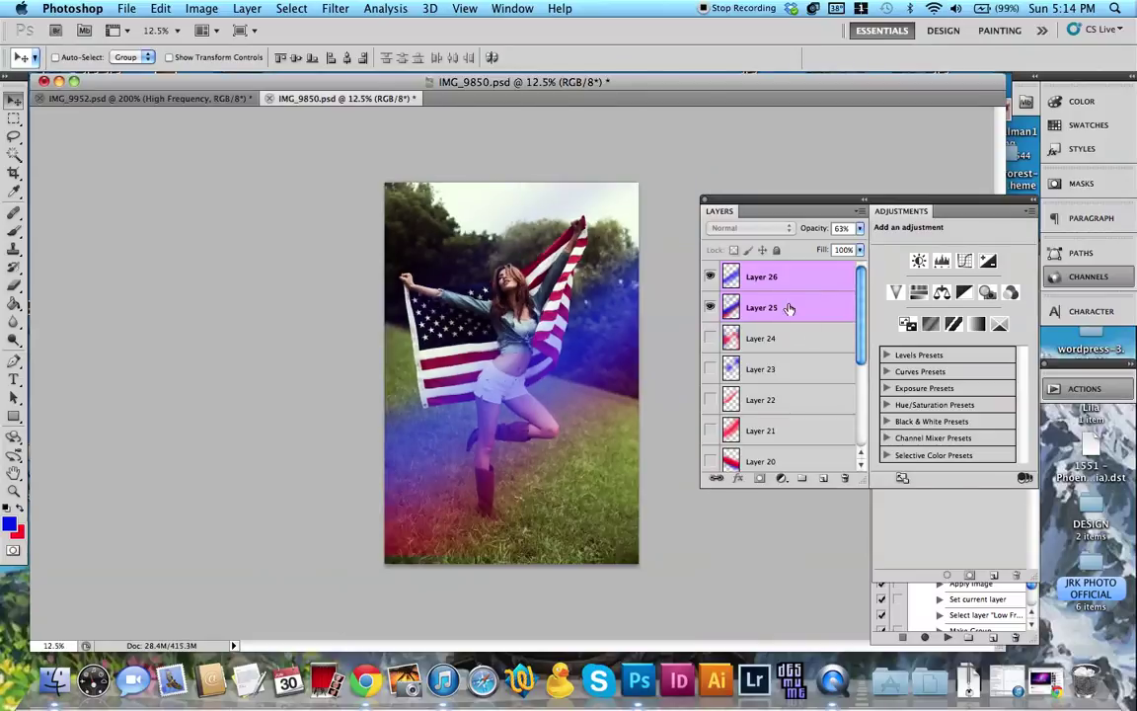
pyautogui.keyDown('alt'); pyautogui.click(710, 337); pyautogui.keyUp('alt')
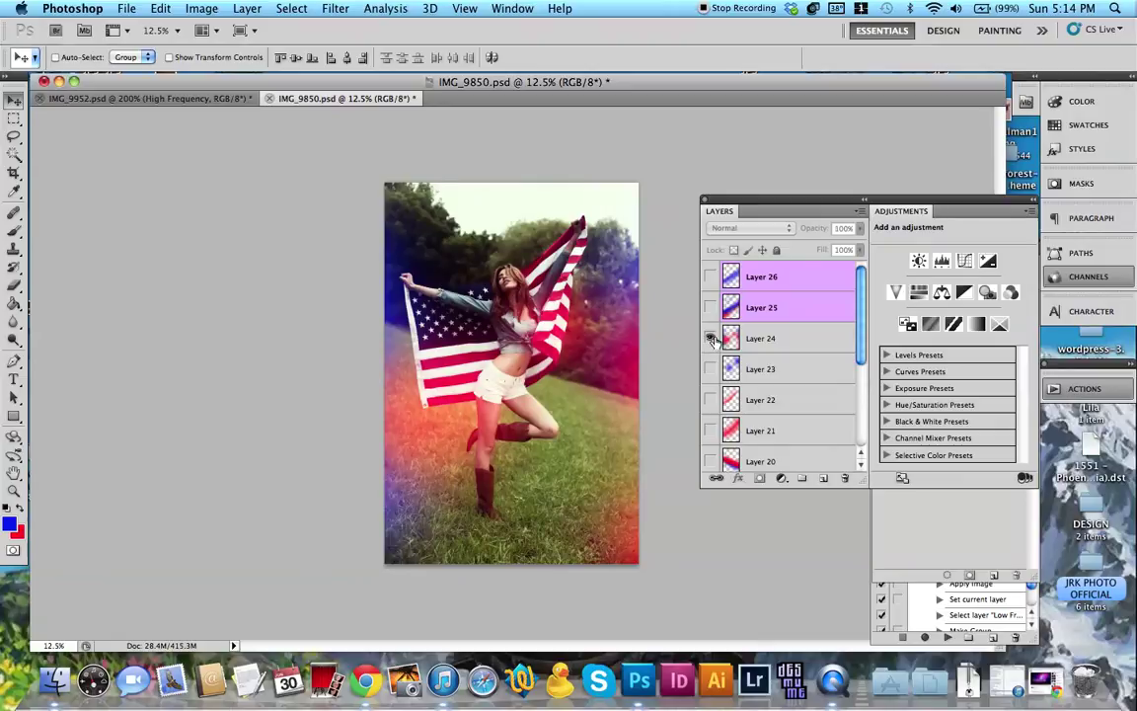
pyautogui.click(710, 337)
pyautogui.click(710, 369)
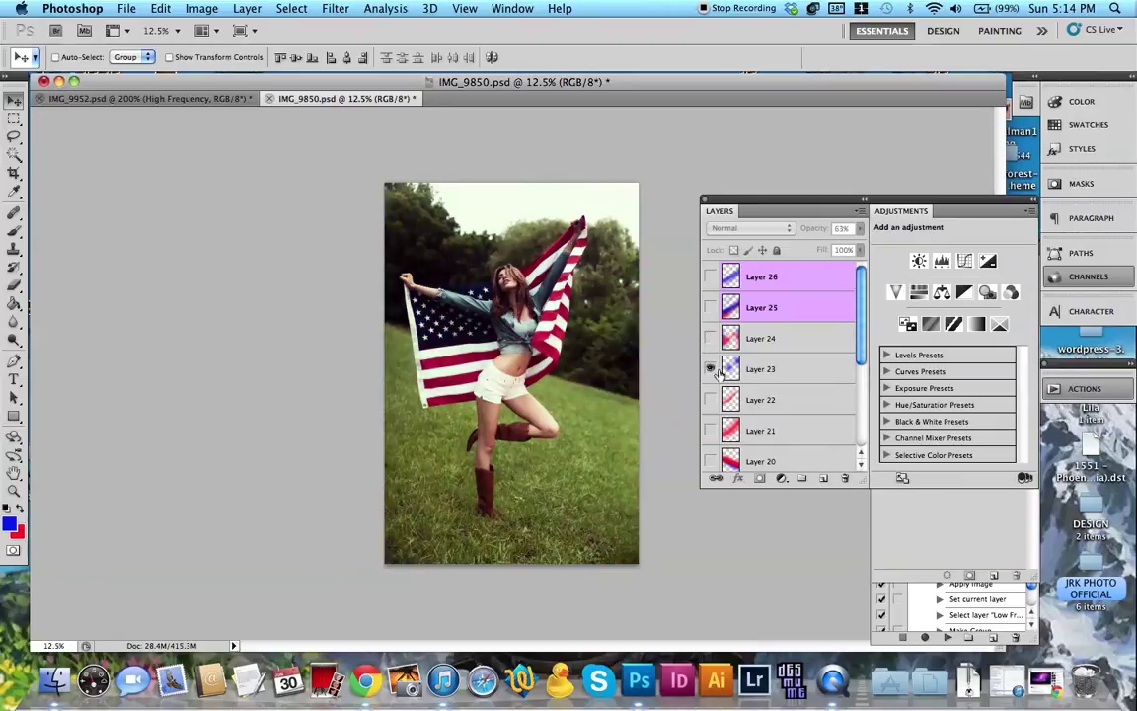
pyautogui.click(726, 371)
pyautogui.click(711, 369)
pyautogui.click(711, 400)
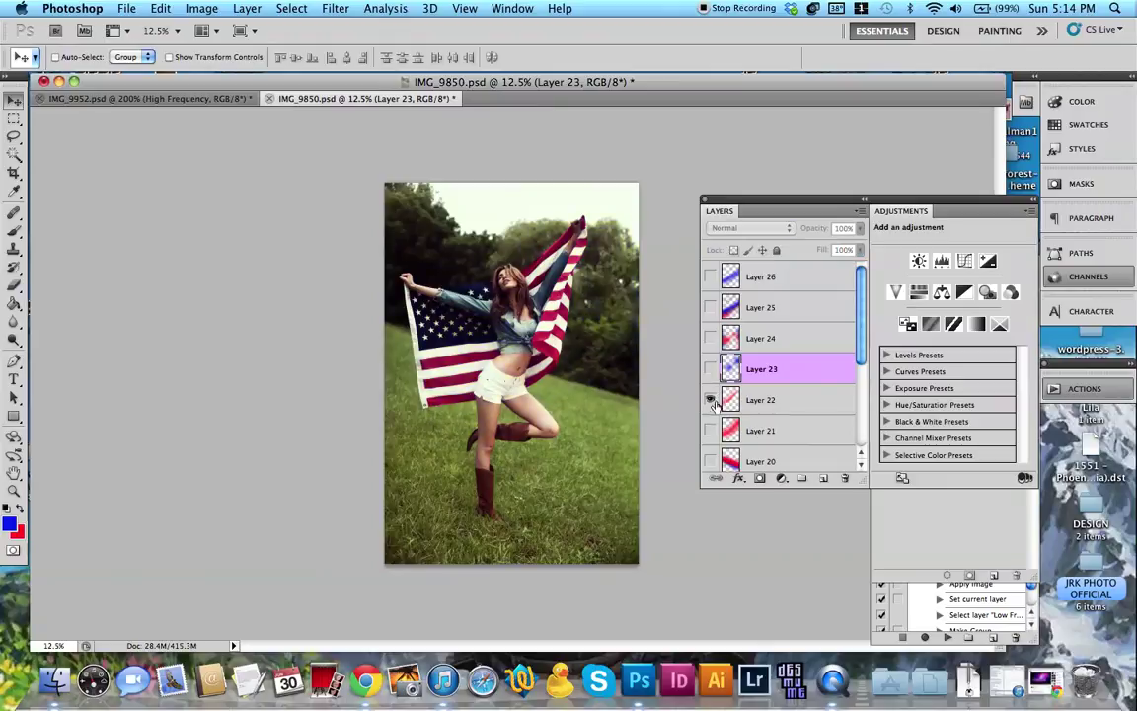
pyautogui.click(711, 400)
pyautogui.click(711, 430)
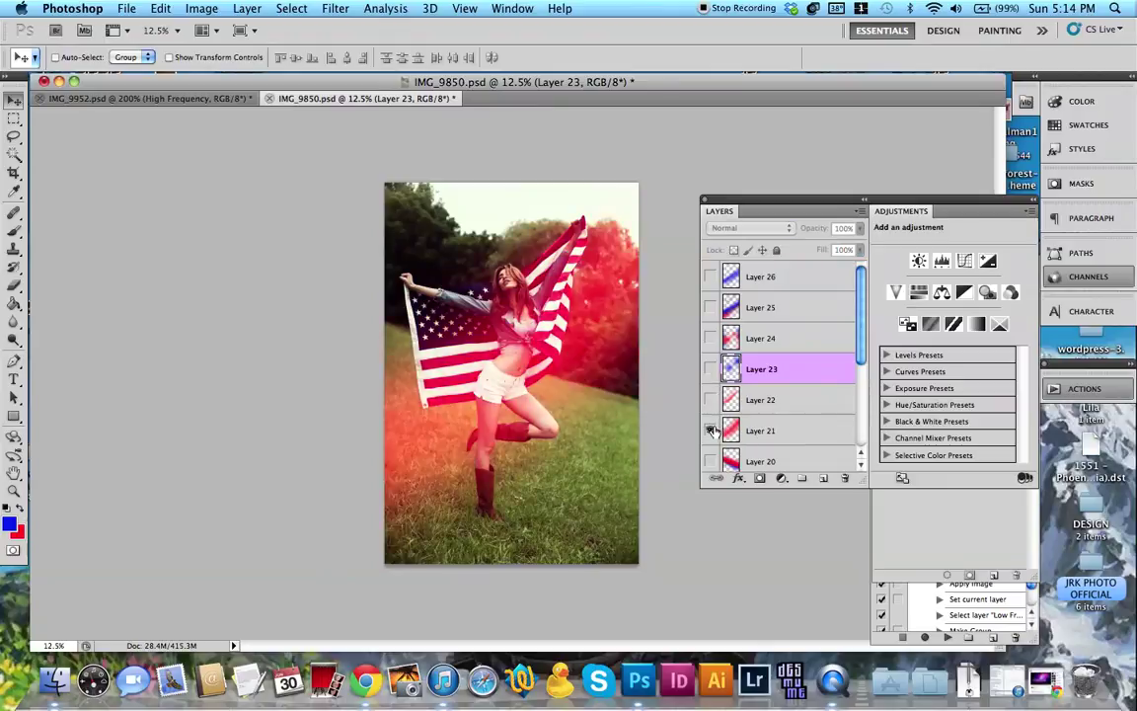
pyautogui.click(711, 431)
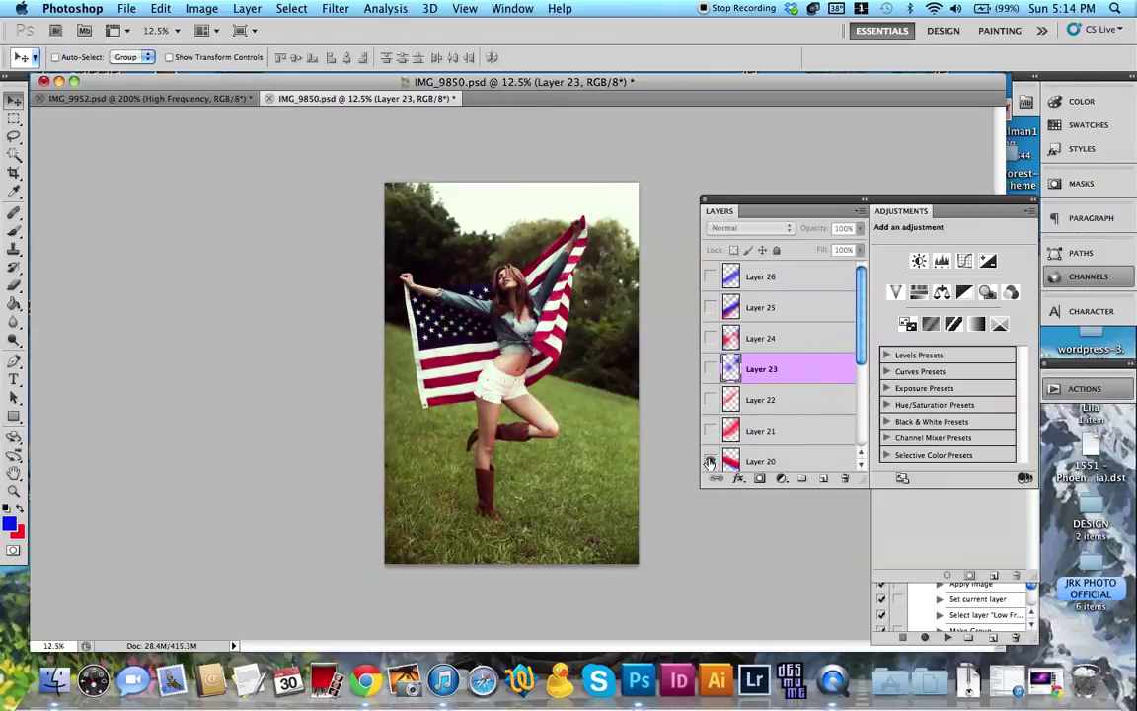
# Step: Show Layer 20, scale it to about 146%, and move its red and blue light up over the sky and trees
pyautogui.click(710, 461)
pyautogui.click(733, 461)
pyautogui.press('super+t')
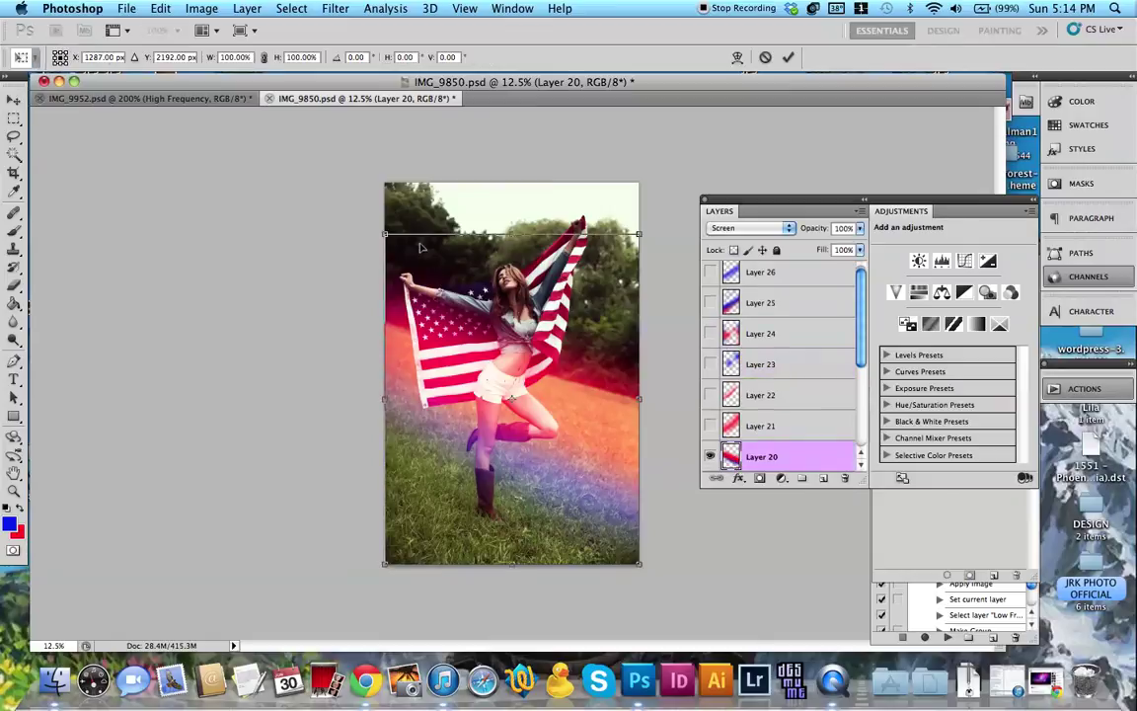
pyautogui.moveTo(386, 236); pyautogui.dragTo(225, 117)
pyautogui.moveTo(557, 286); pyautogui.dragTo(640, 141)
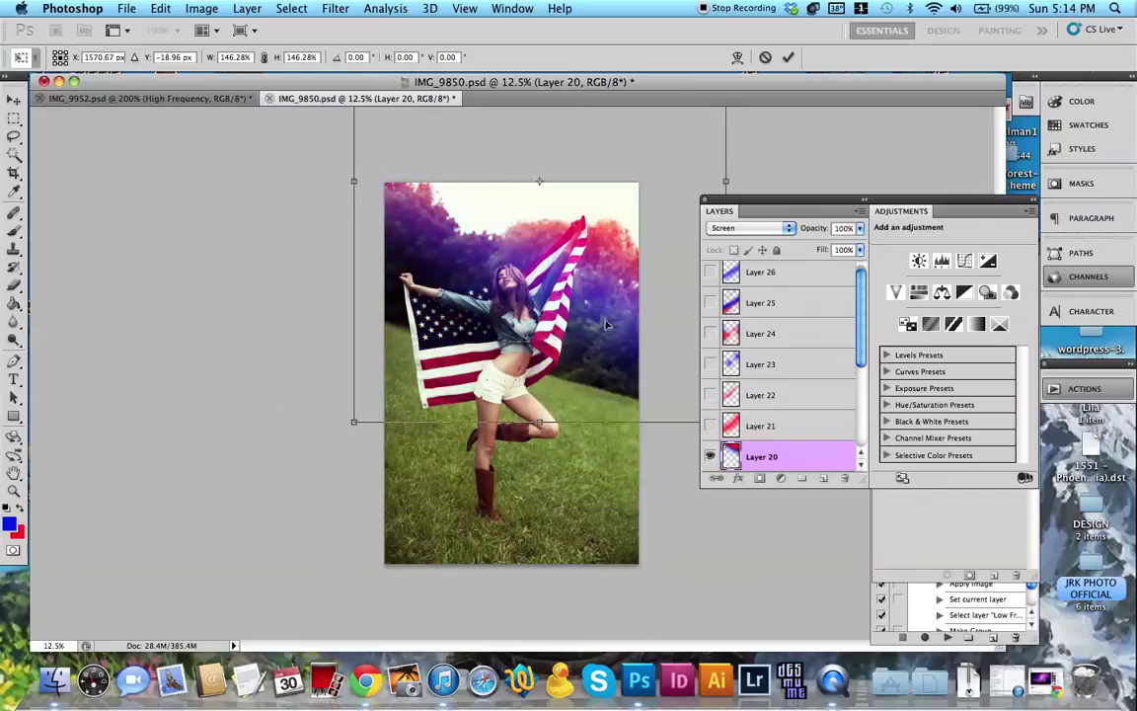
pyautogui.press('Return')
# Step: Move Layer 20 to the top of the layer stack
pyautogui.press('super+plus')
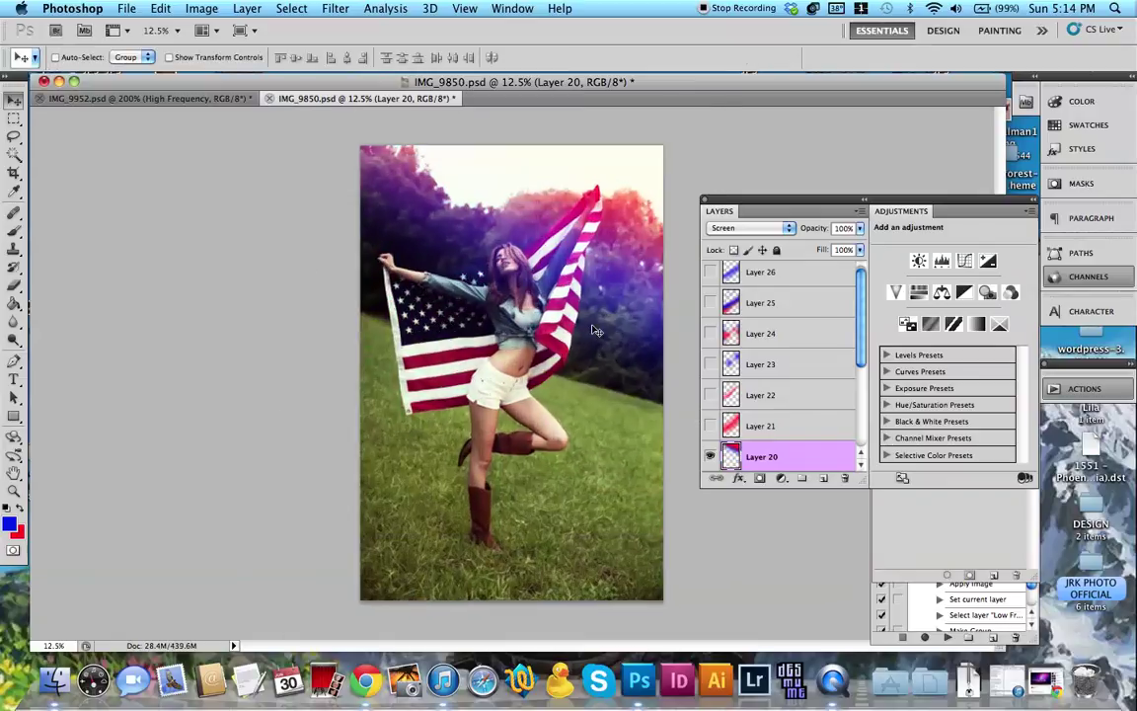
pyautogui.press('super+equal')
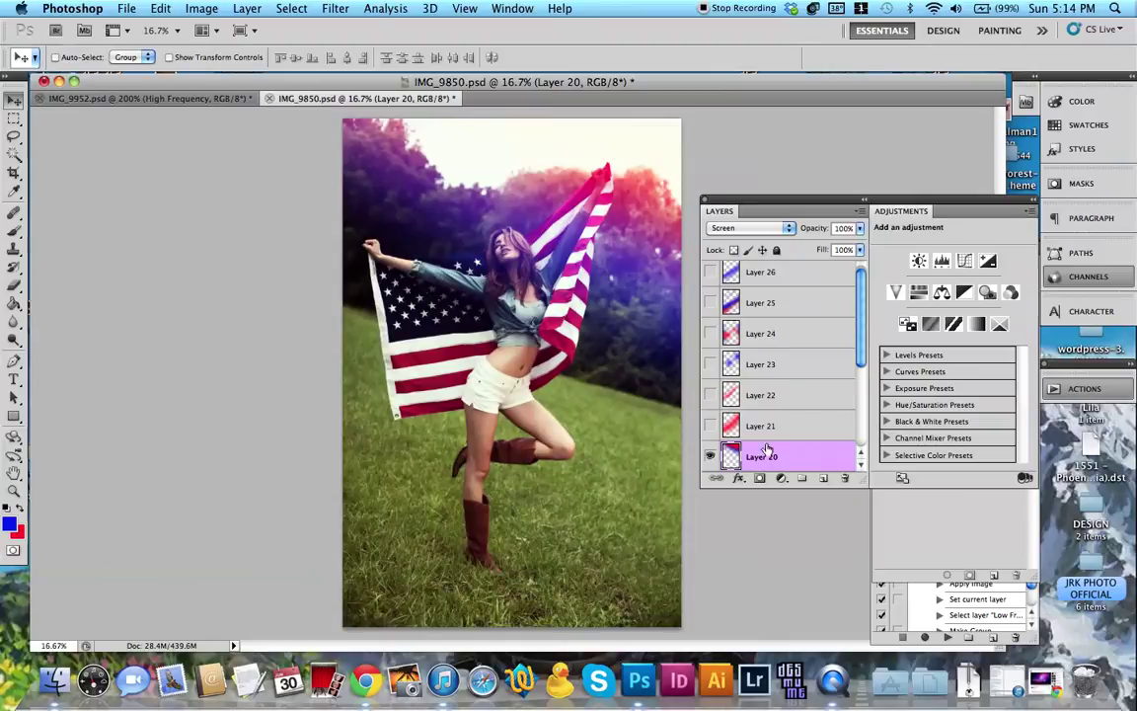
pyautogui.moveTo(767, 449); pyautogui.dragTo(735, 264)
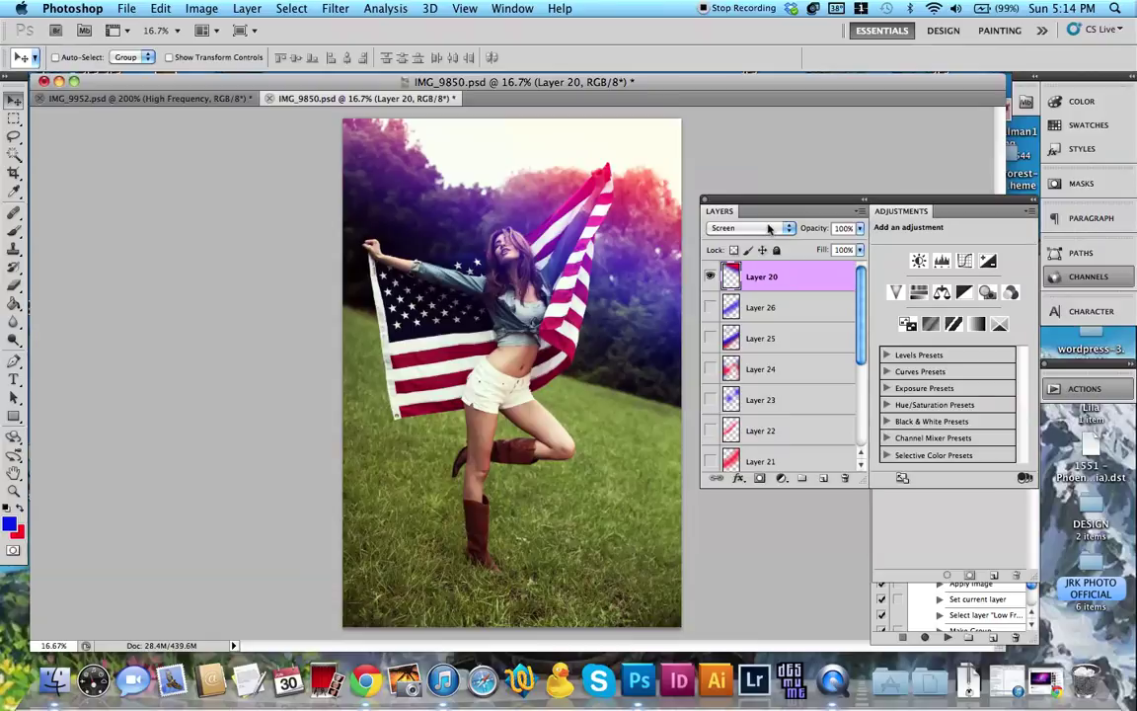
pyautogui.click(14, 230)
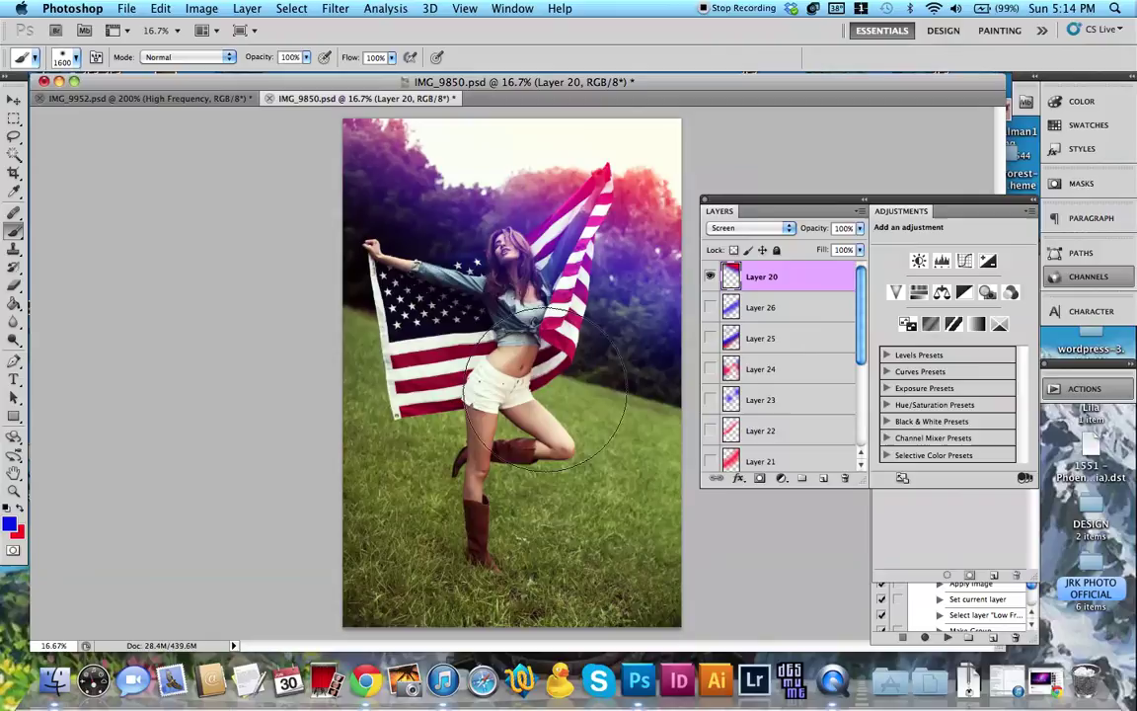
pyautogui.moveTo(464, 439)
pyautogui.mouseDown()
pyautogui.moveTo(389, 404)
pyautogui.moveTo(489, 459)
pyautogui.moveTo(590, 469)
pyautogui.mouseUp()
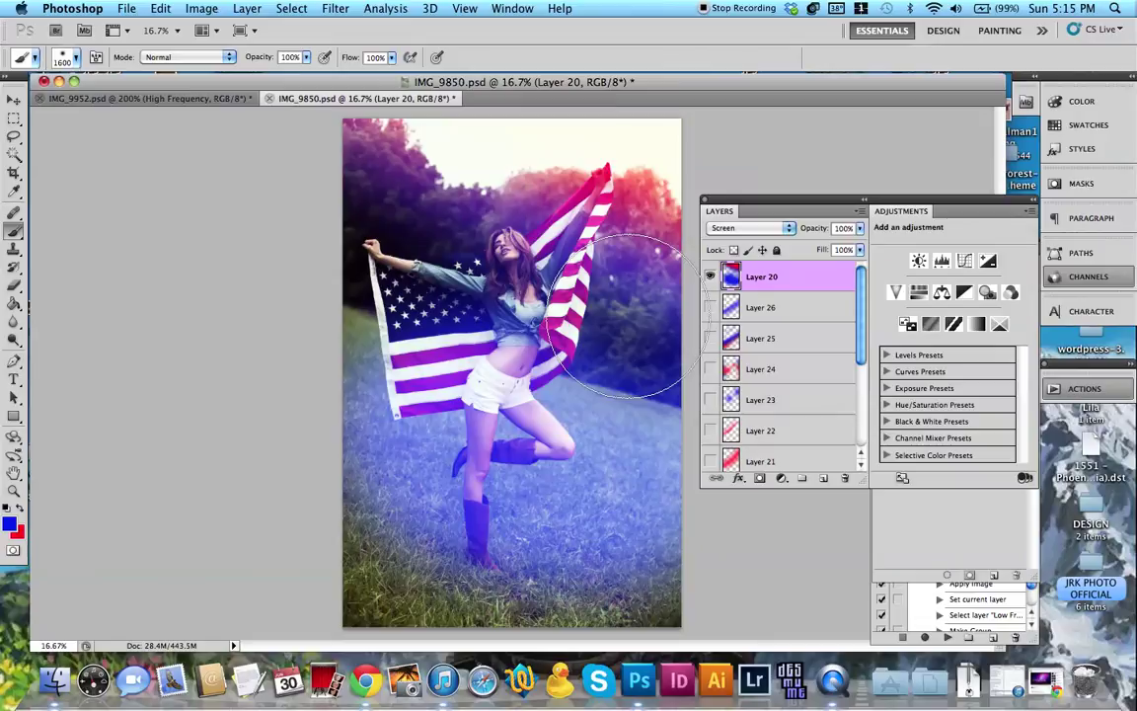
pyautogui.hotkey('ctrl', 'z')
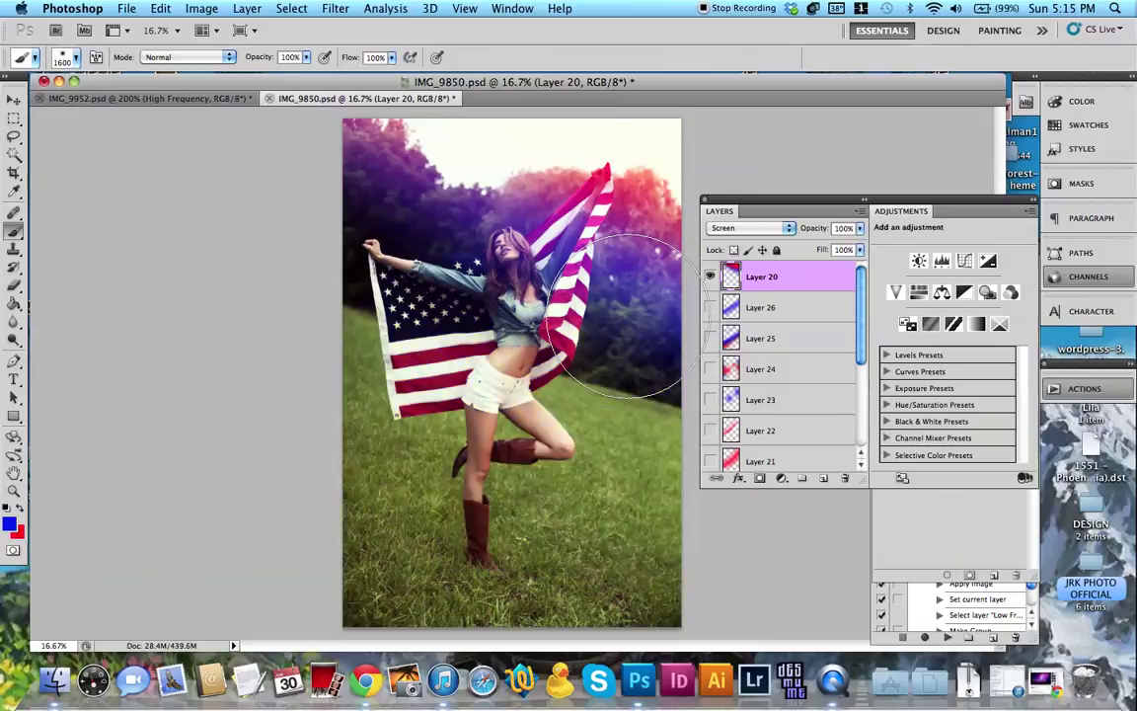
pyautogui.press('[')
pyautogui.press('[')
pyautogui.press('[')
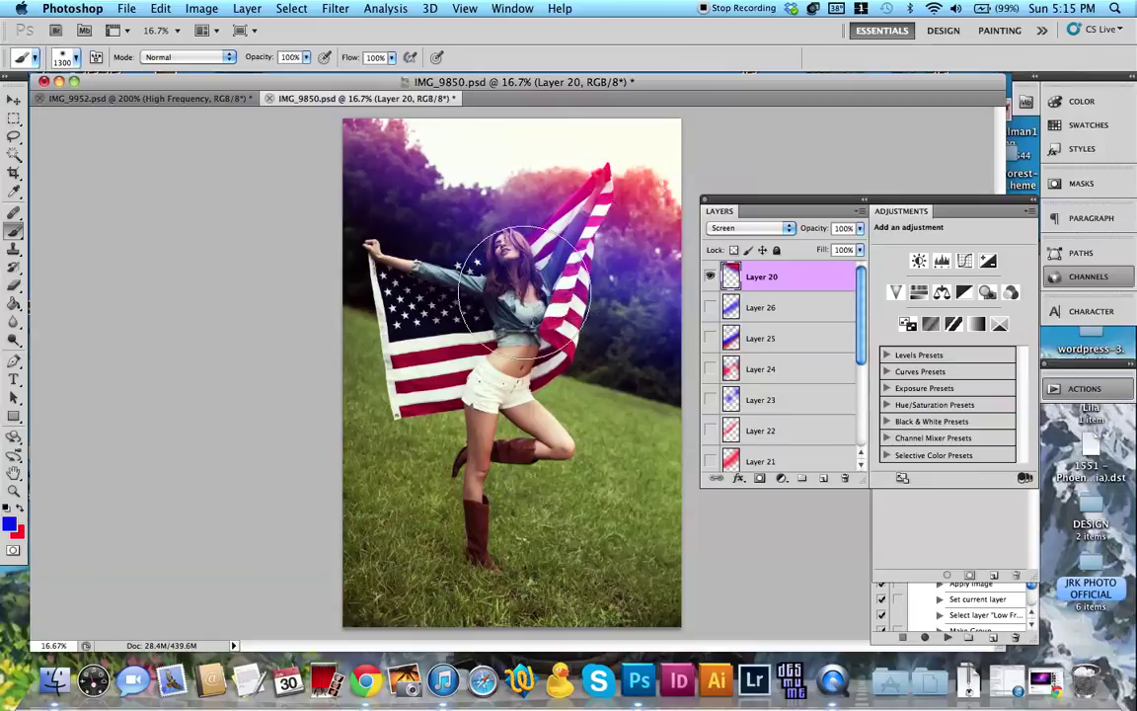
# Step: Move the colors group to the top of the layer stack and toggle its visibility to compare the effect
pyautogui.scroll(-5, 790, 395)
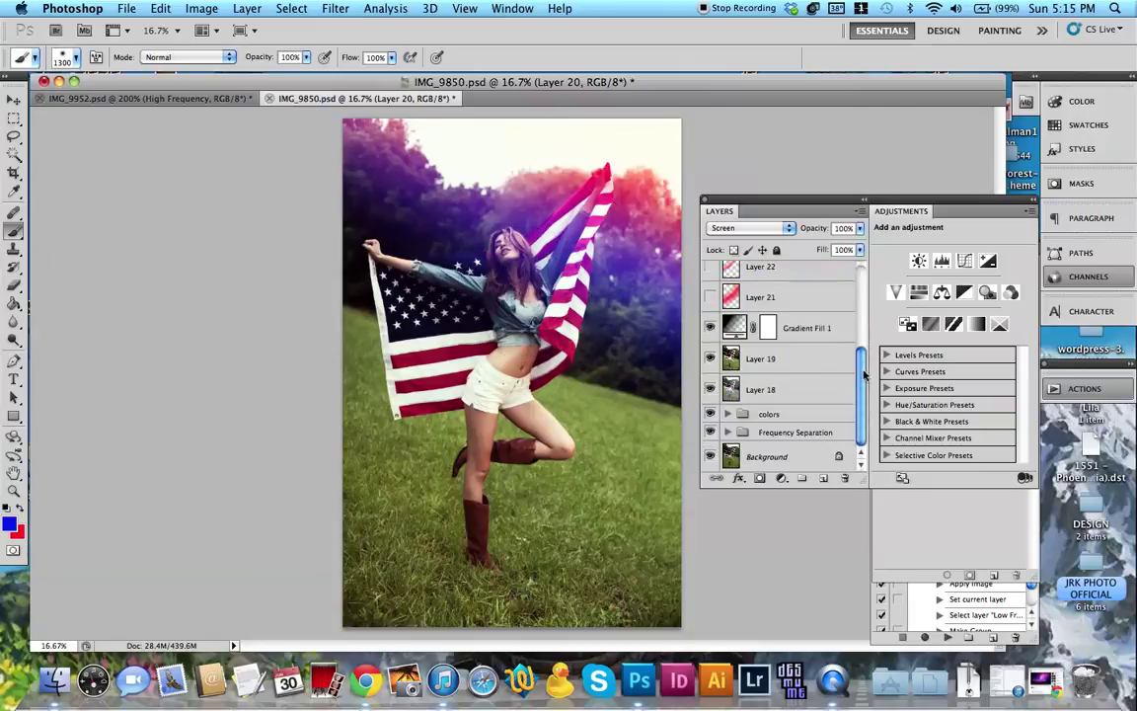
pyautogui.click(808, 416)
pyautogui.moveTo(808, 417); pyautogui.dragTo(807, 263)
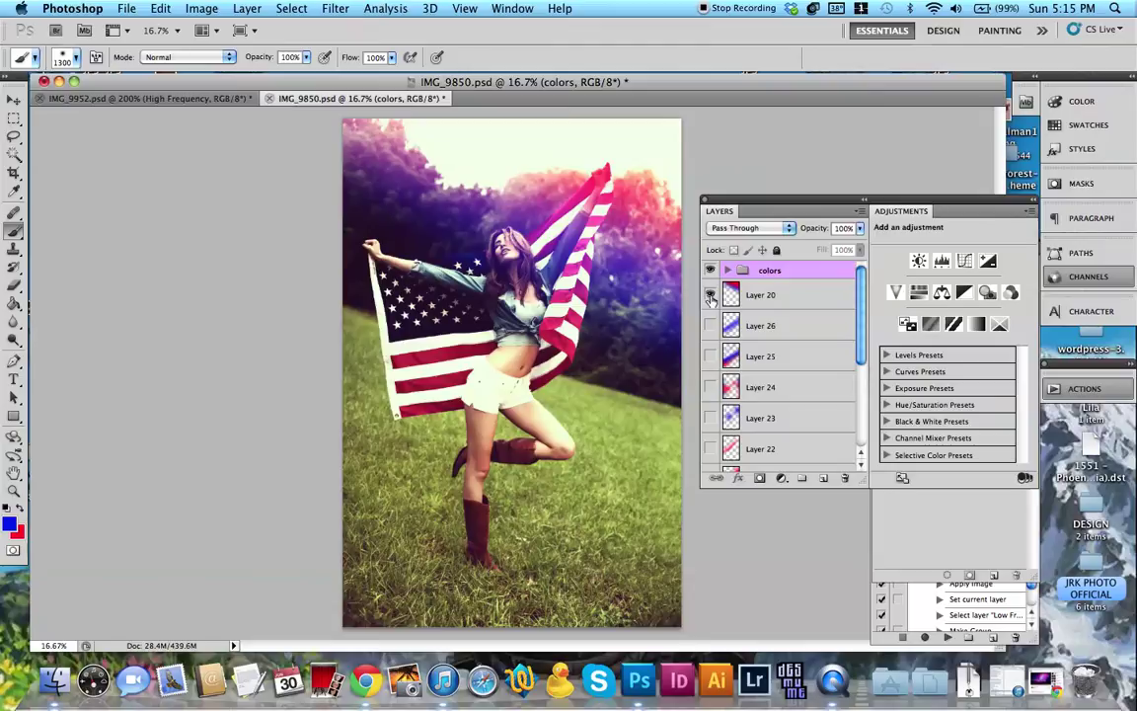
pyautogui.click(709, 273)
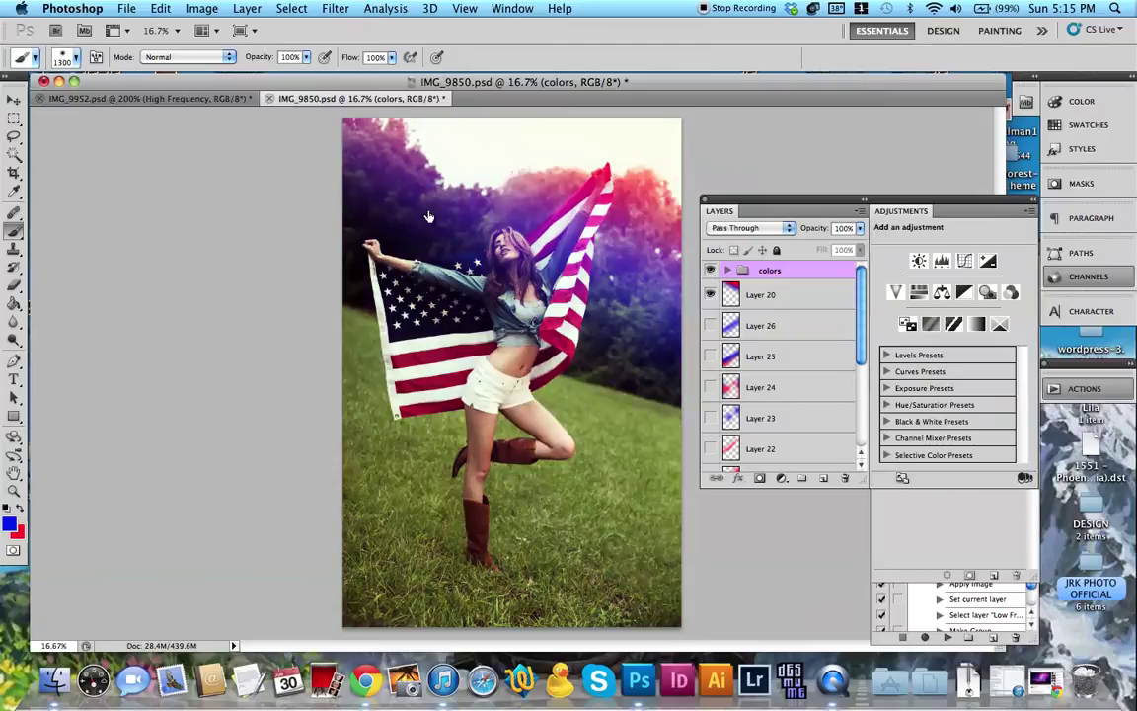
pyautogui.click(709, 273)
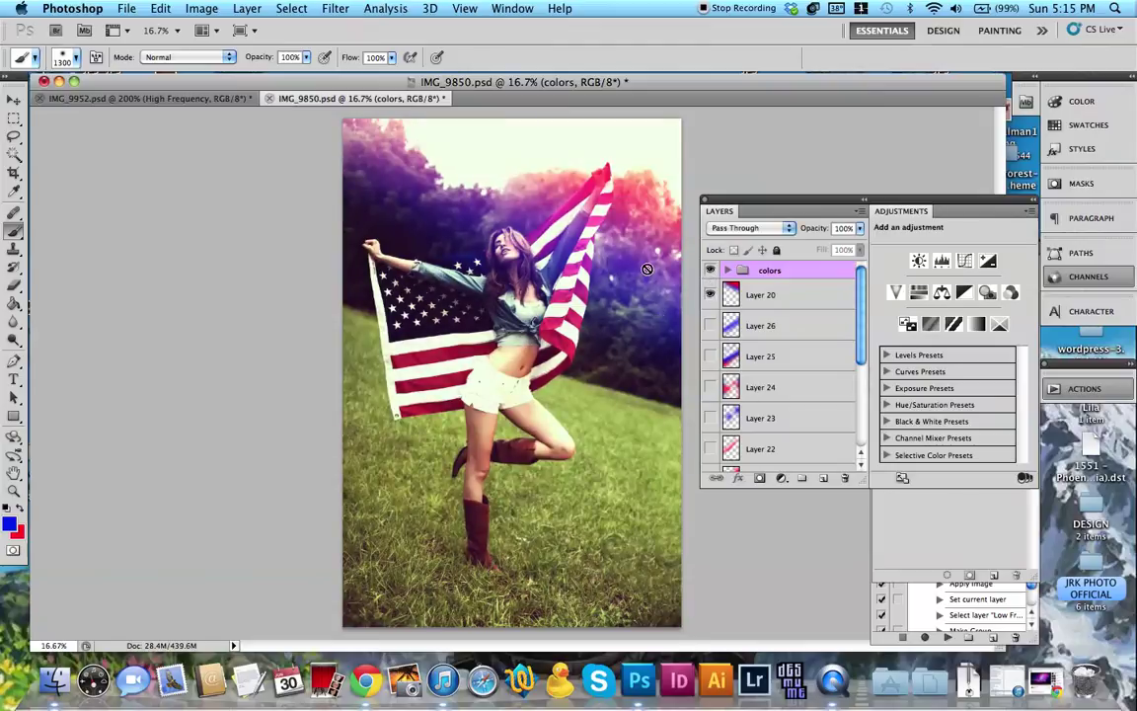
# Step: Move the floating layers and adjustments window clear of the photo and lower the colors group's opacity to 73%
pyautogui.click(14, 100)
pyautogui.press('super+plus')
pyautogui.press('super+equal')
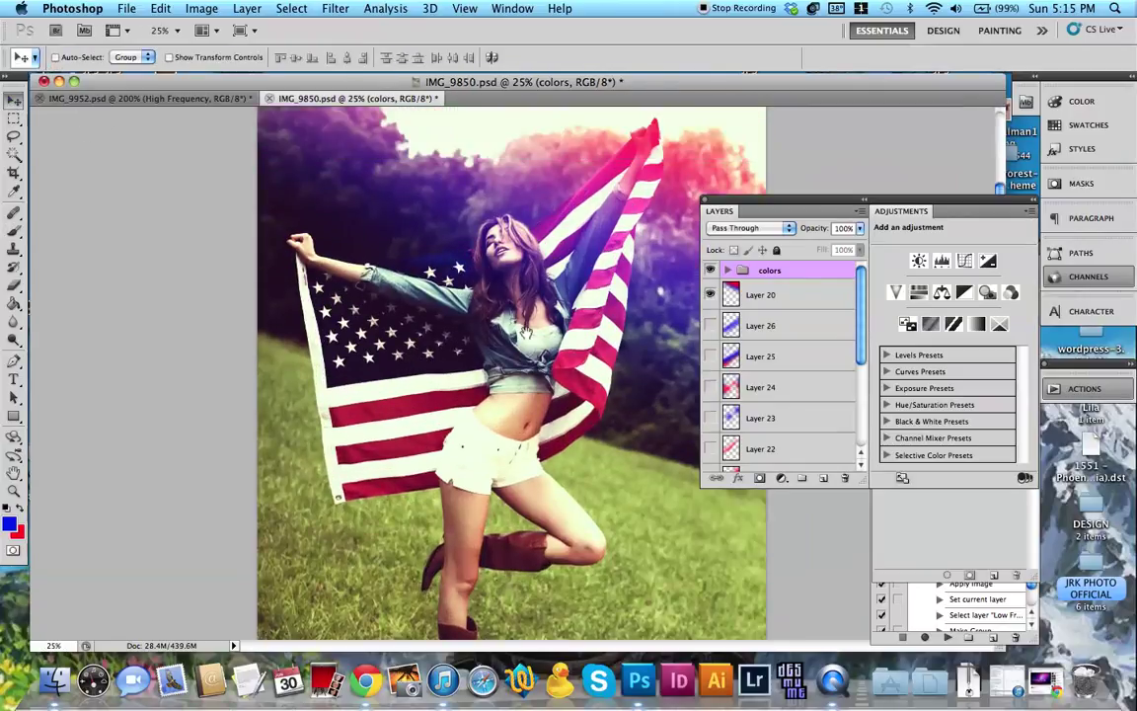
pyautogui.moveTo(724, 213); pyautogui.dragTo(792, 210)
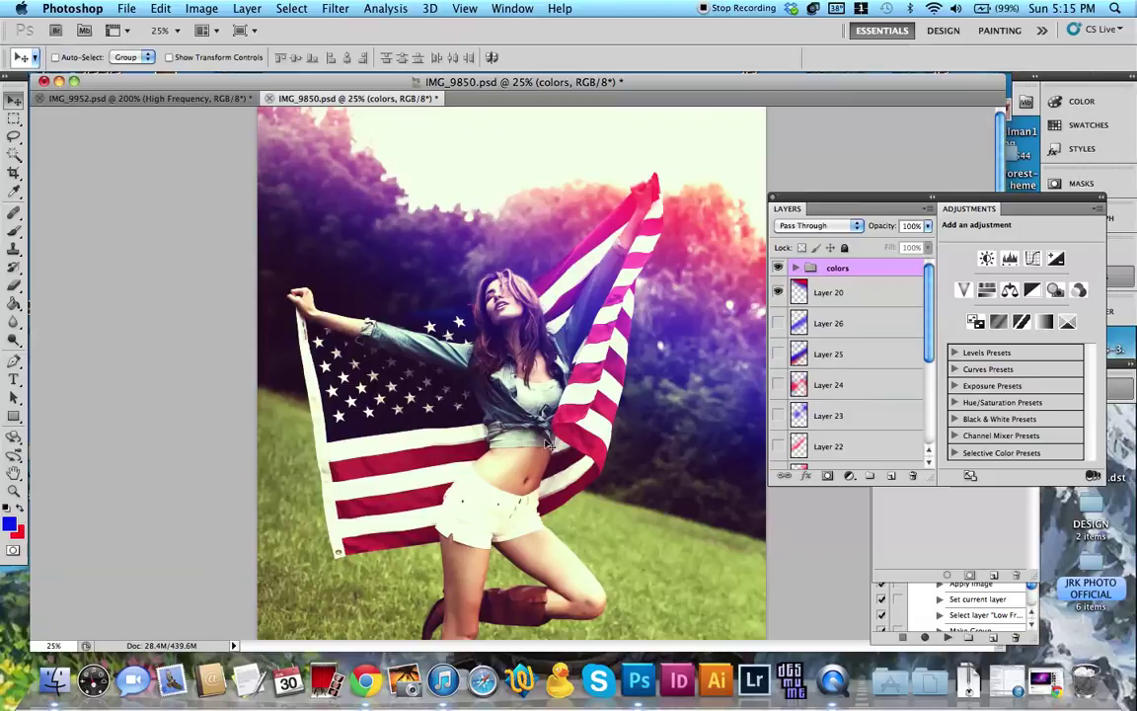
pyautogui.moveTo(881, 226); pyautogui.dragTo(860, 231)
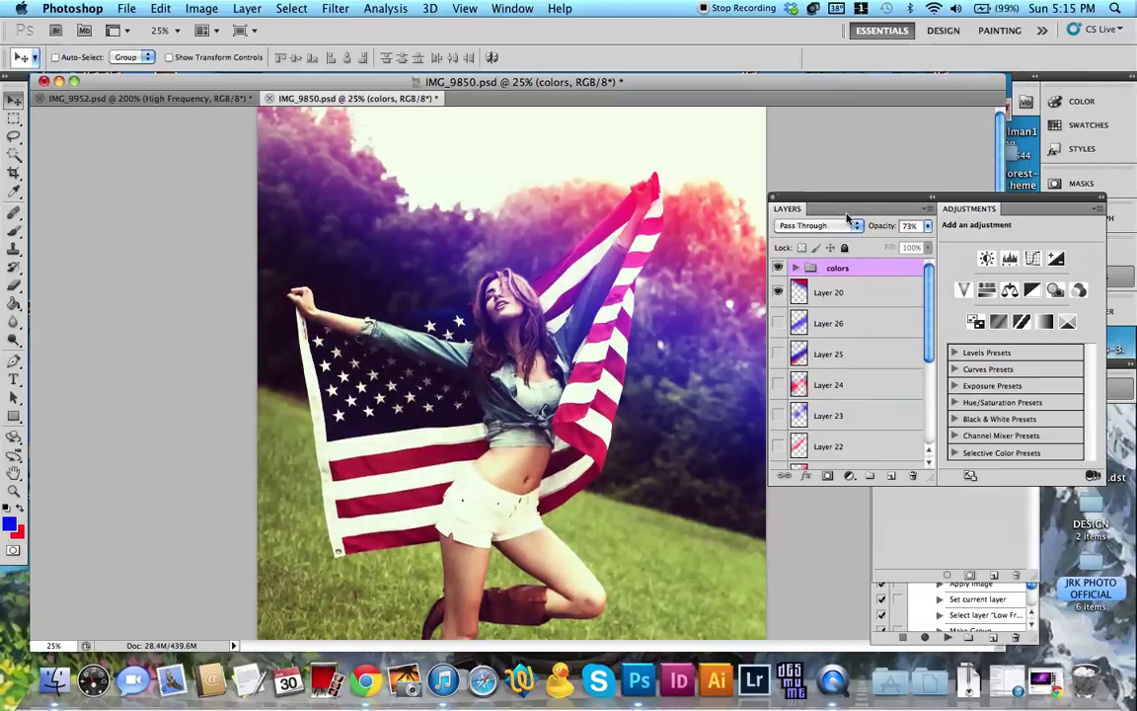
pyautogui.press('super+minus')
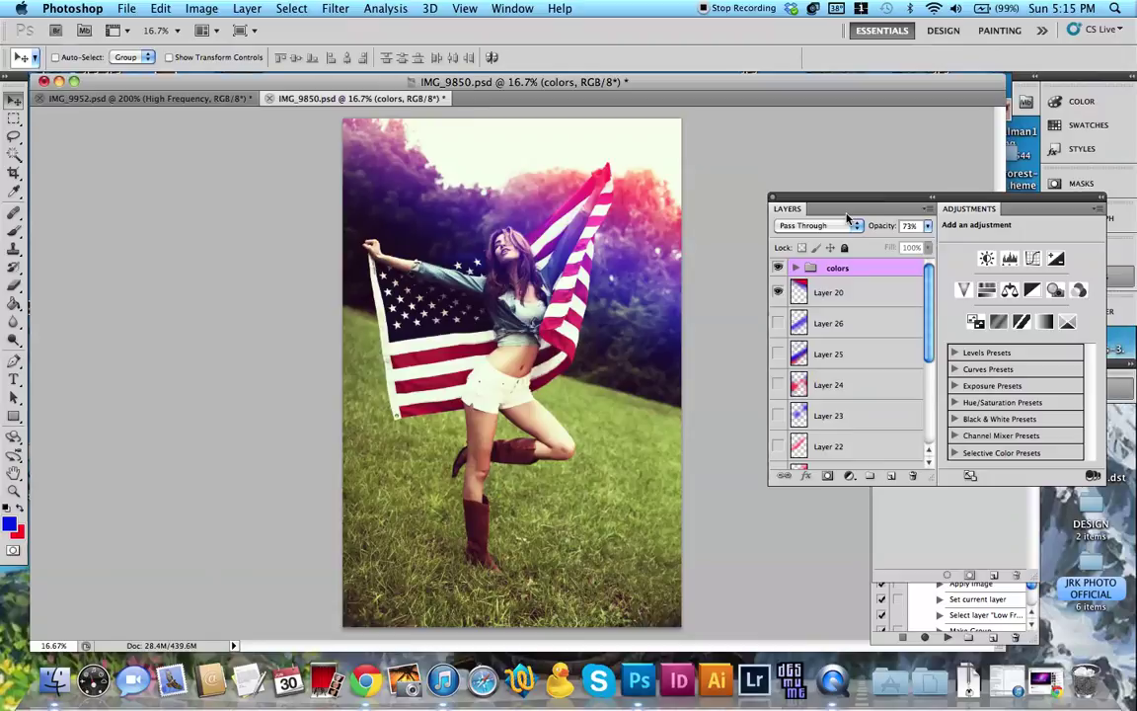